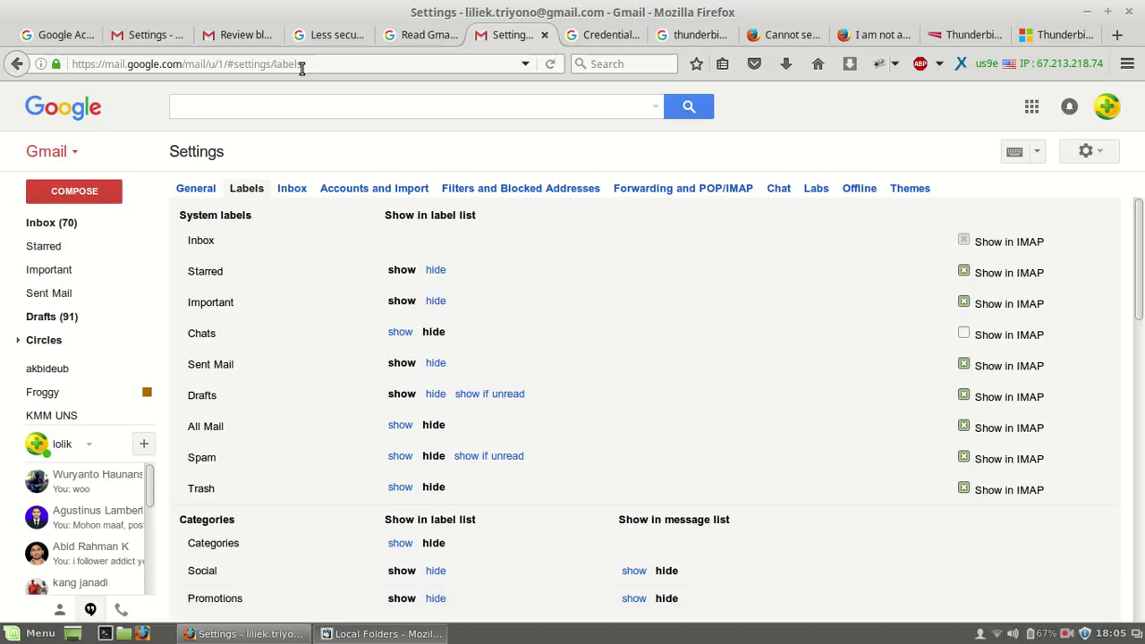
Step: Compare Gmail's POP/IMAP settings with the blocked sign-in email, then bring Thunderbird forward
click(141, 38)
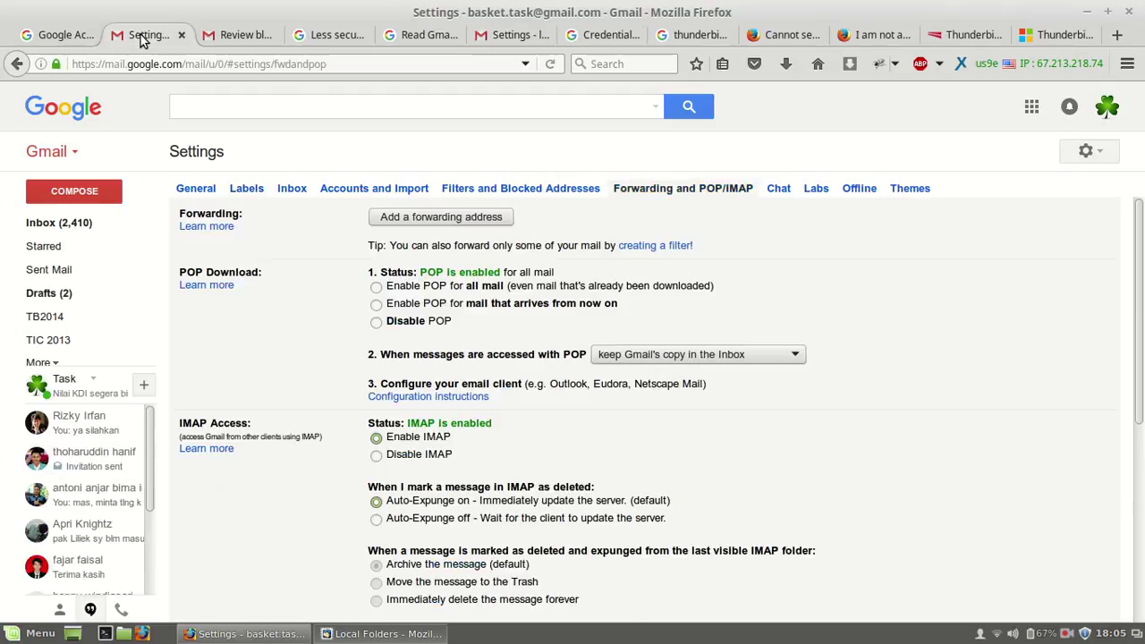
click(235, 38)
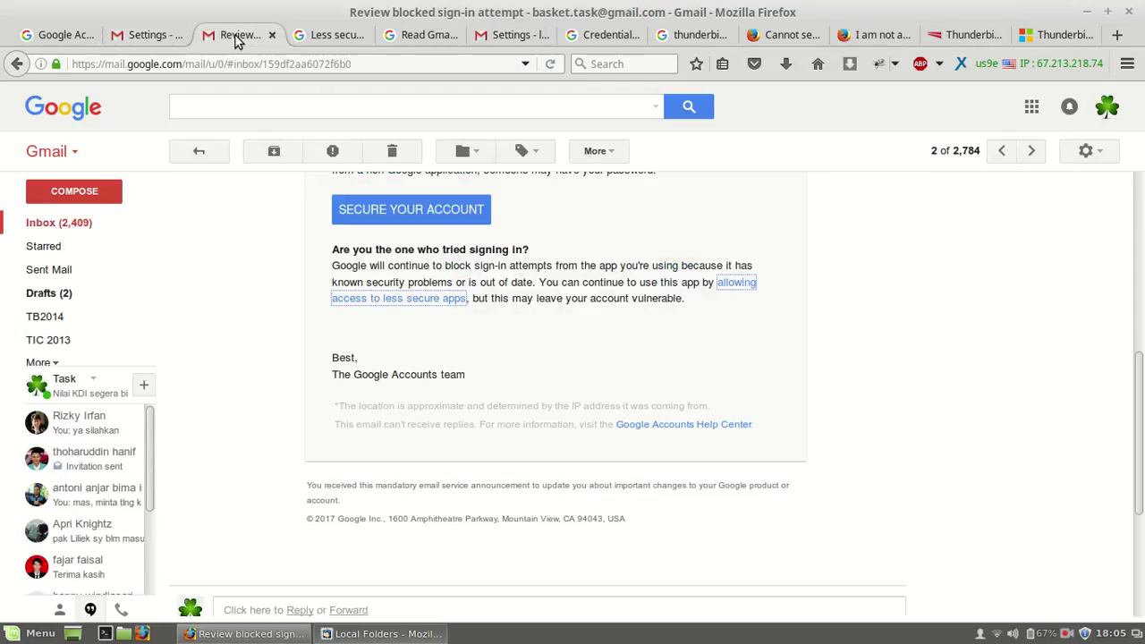
click(159, 42)
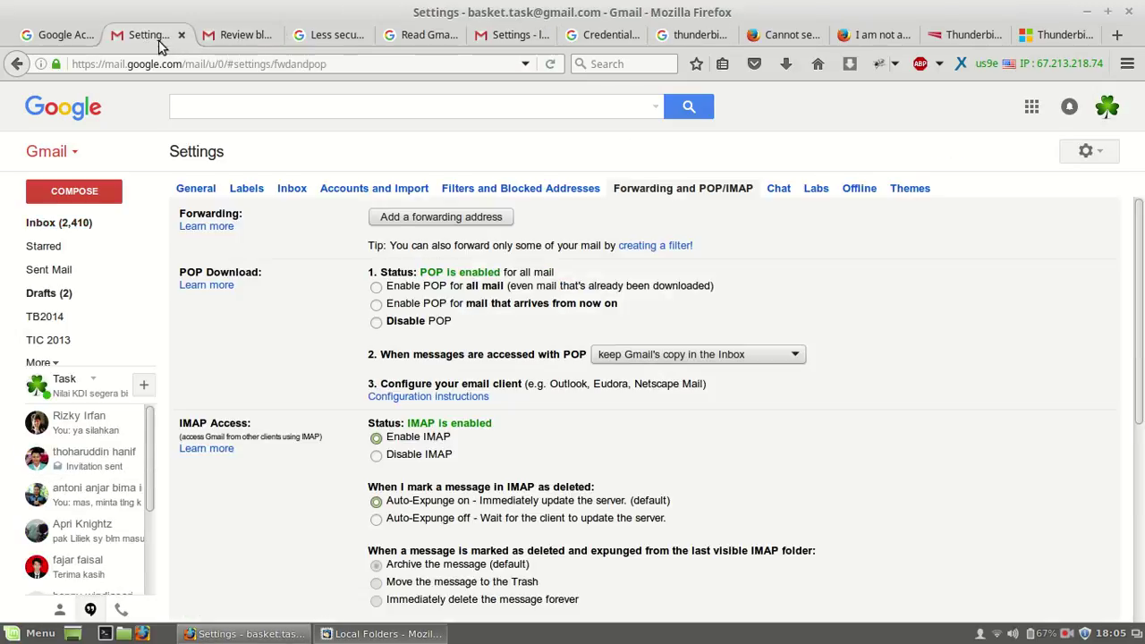
click(239, 40)
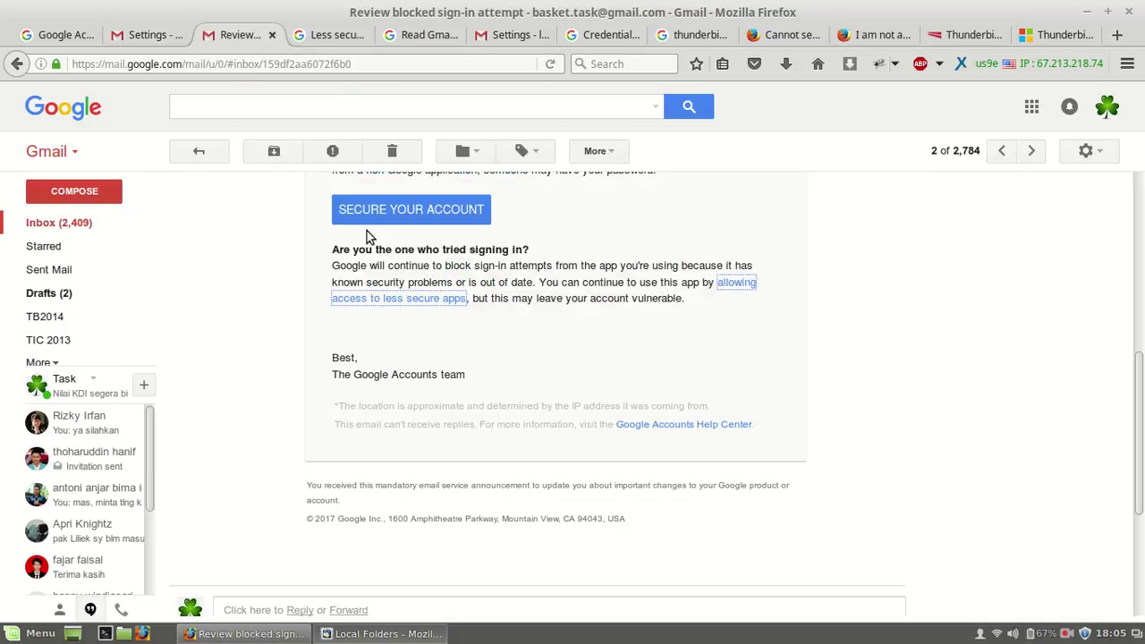
click(508, 35)
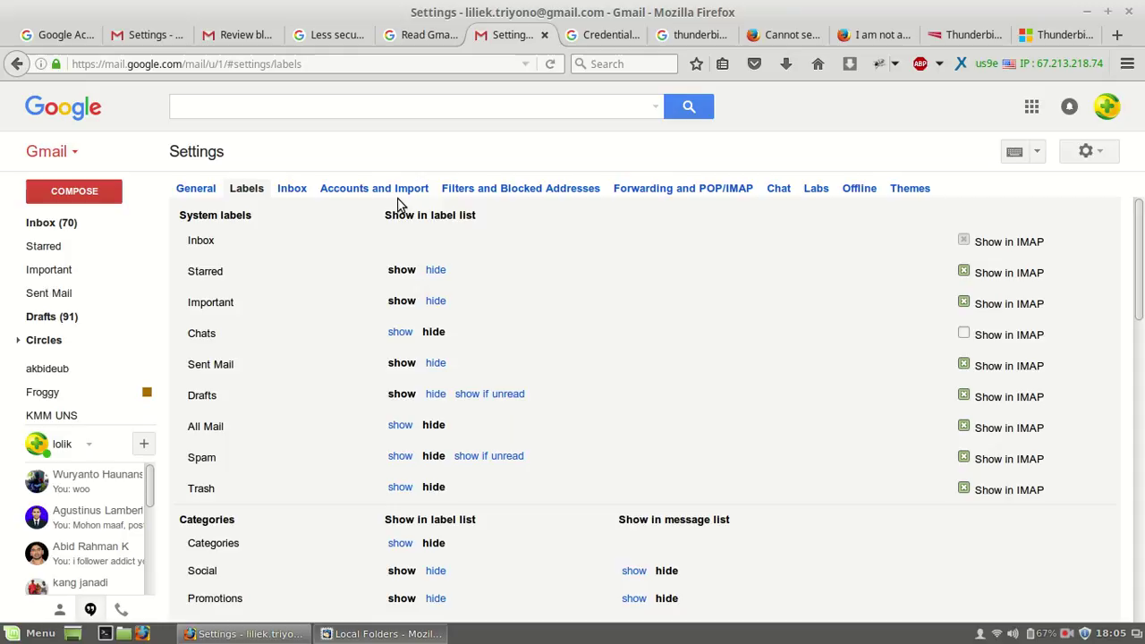
click(238, 36)
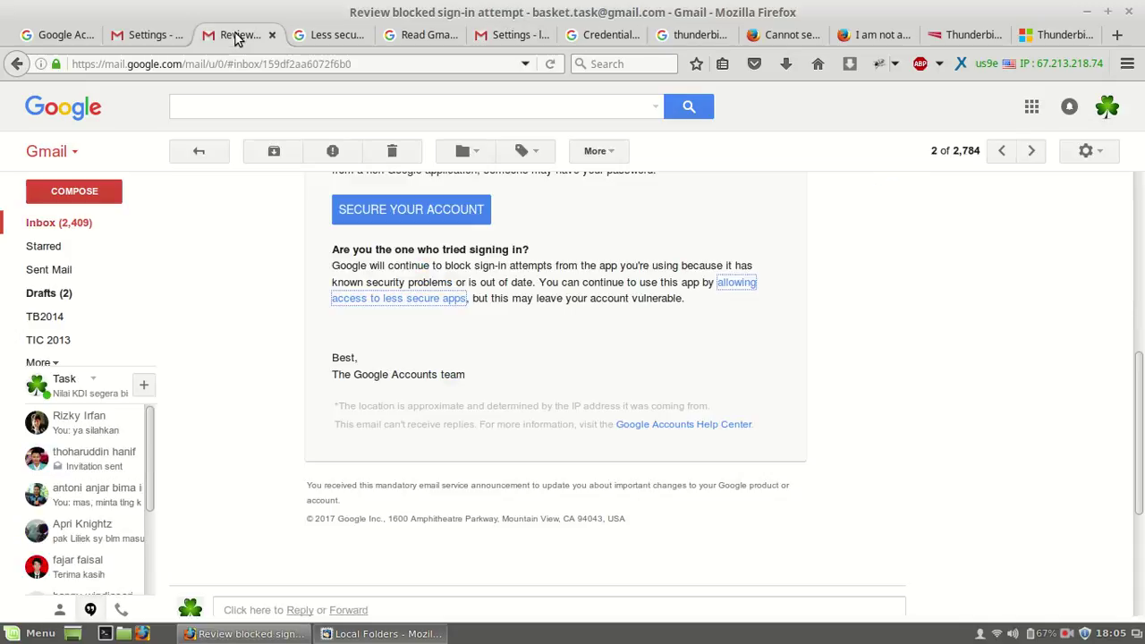
scroll(243, 263, up, 5)
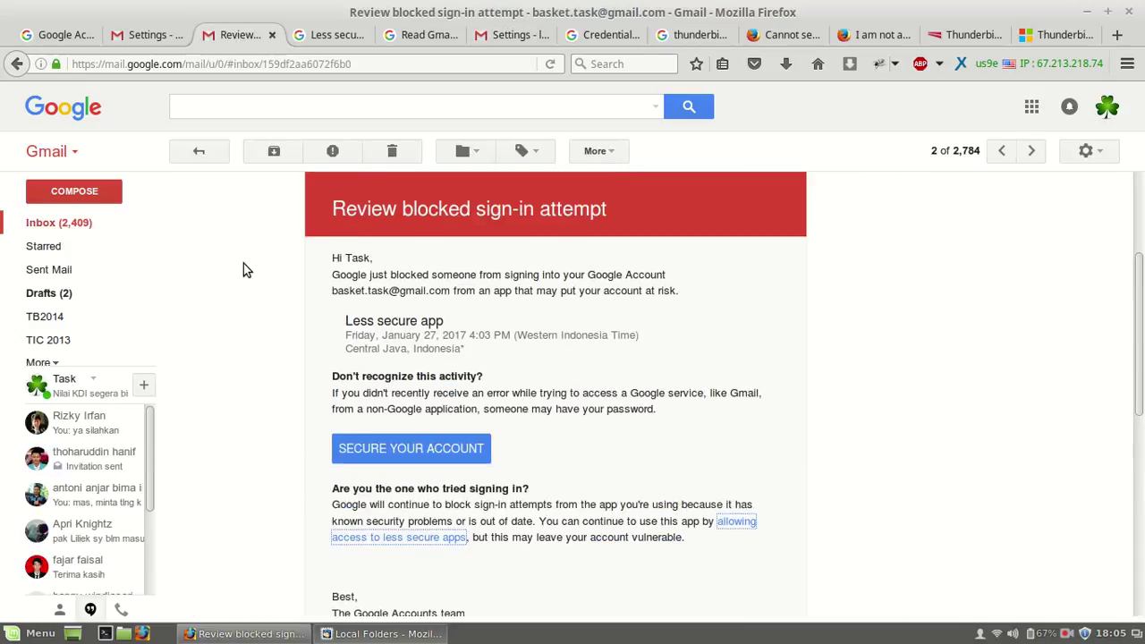
click(338, 633)
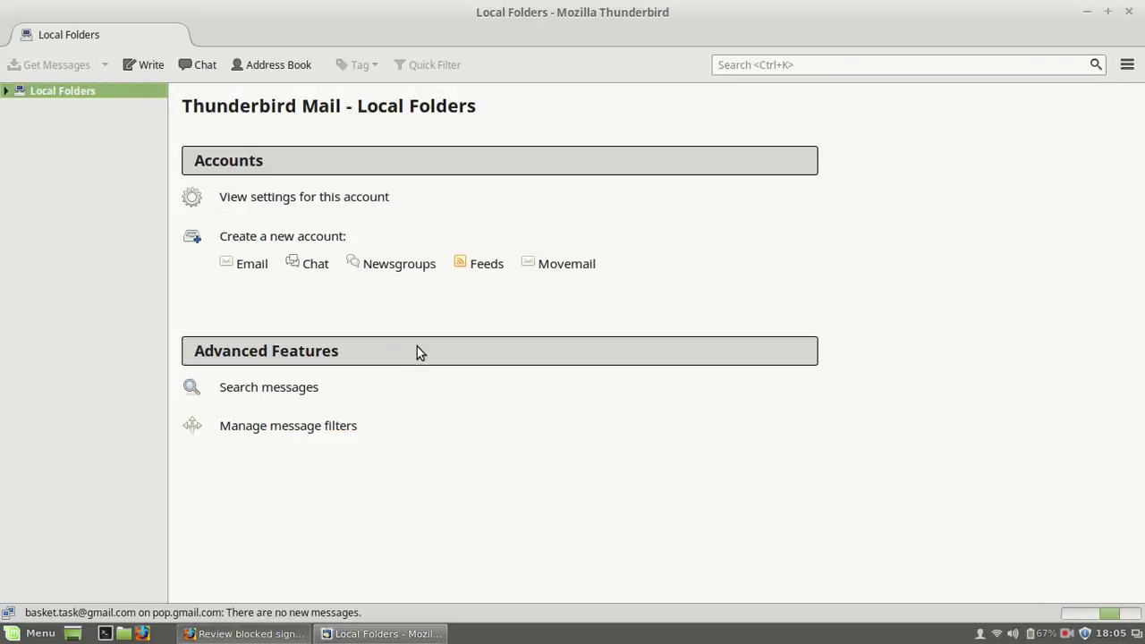
Step: Close Thunderbird and relaunch Thunderbird Mail by searching 'thunderbir' in the Mint menu
click(1130, 12)
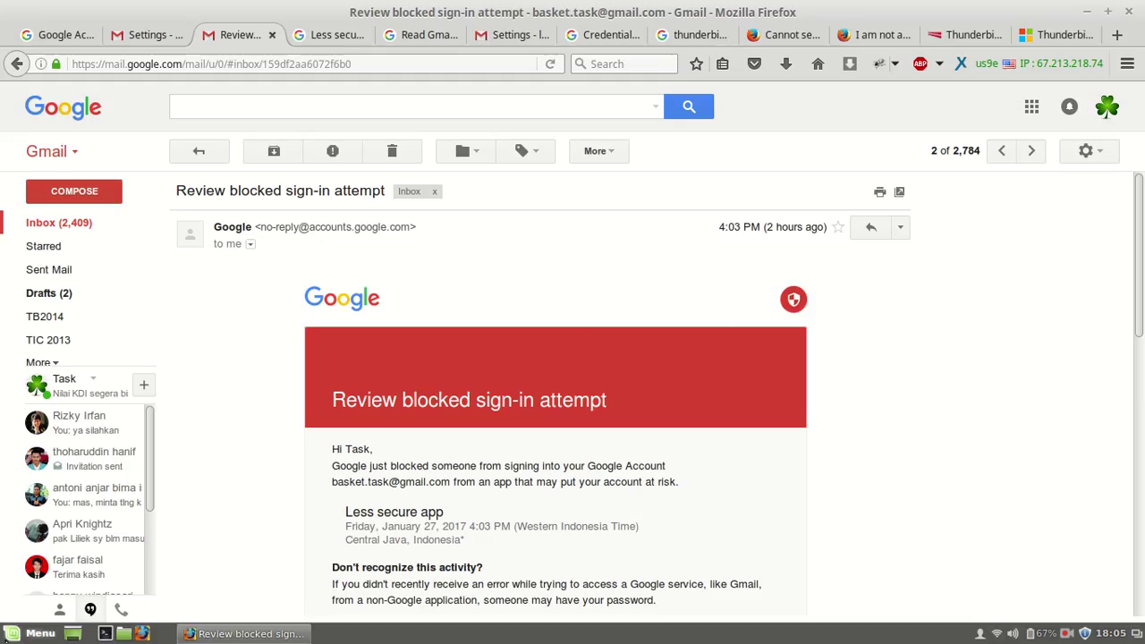
click(13, 638)
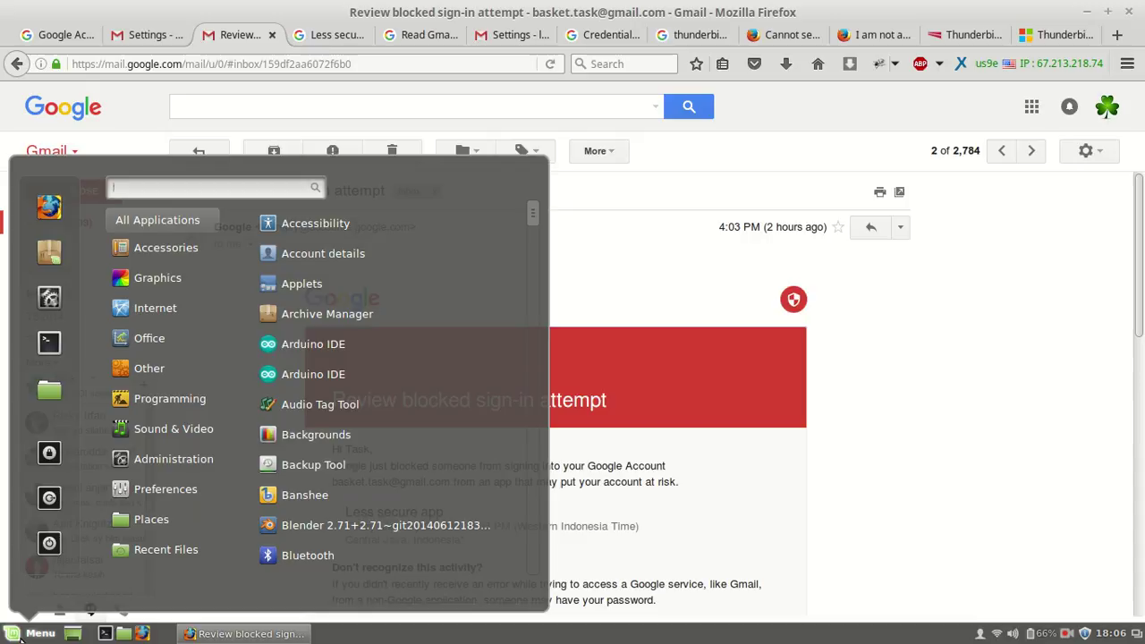
text(thunderbir)
key(Return)
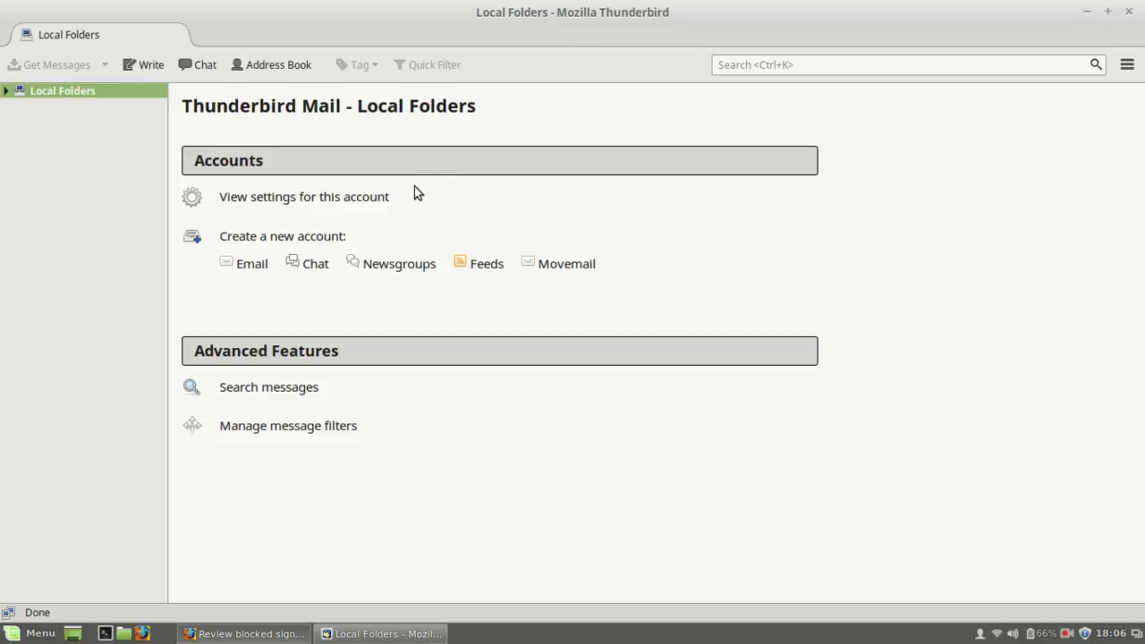
Step: Start a new email account and skip the new-address offer to use an existing email
click(255, 265)
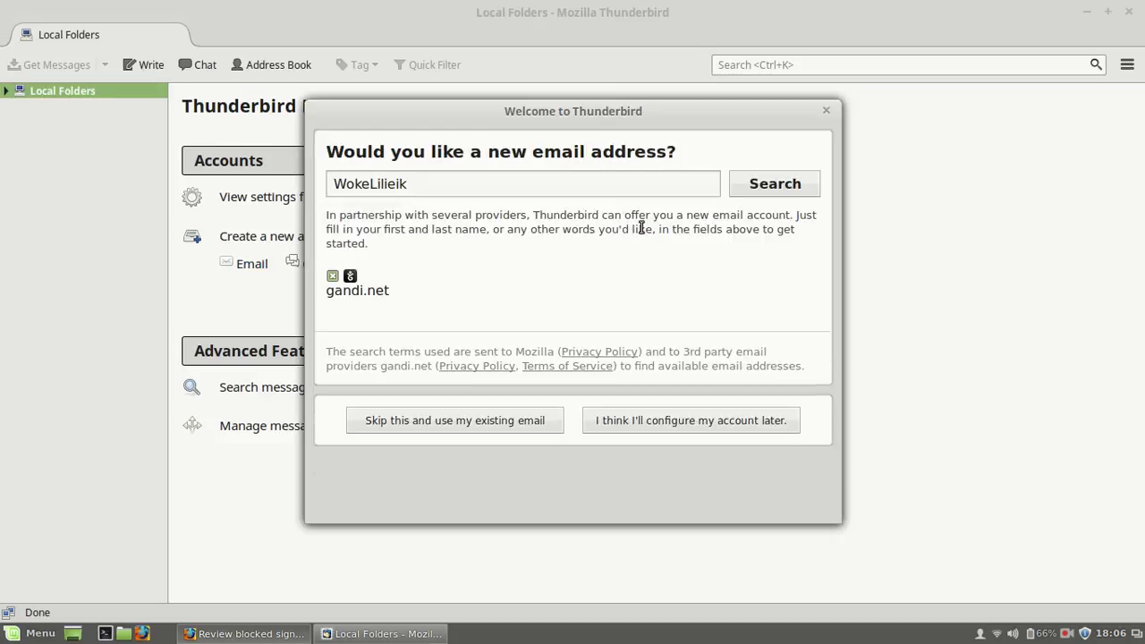
double_click(430, 186)
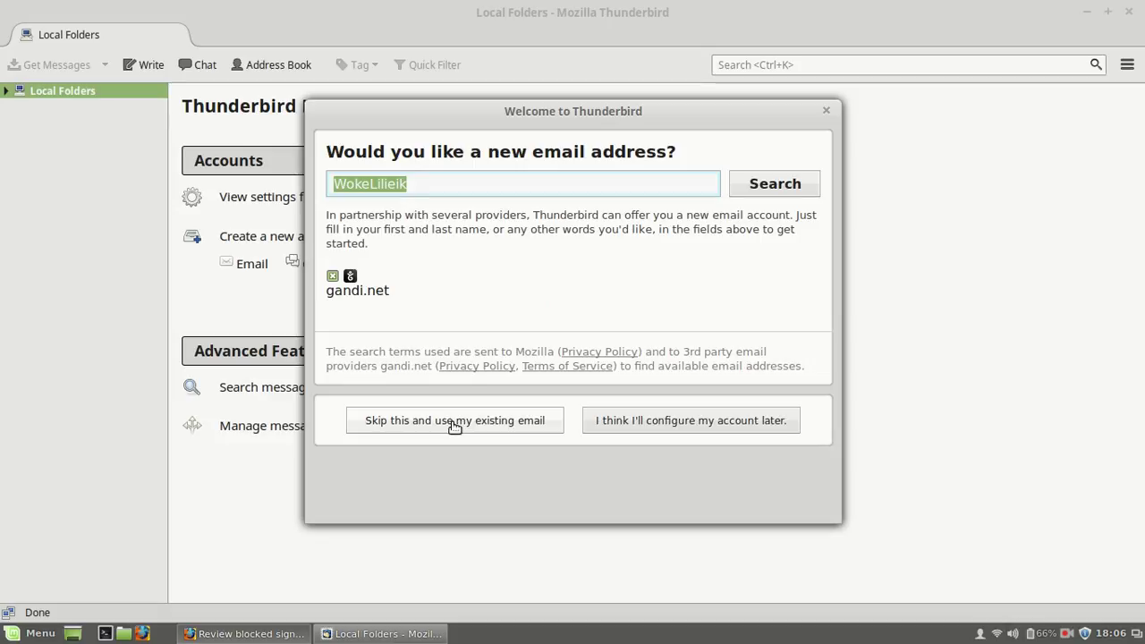
click(455, 424)
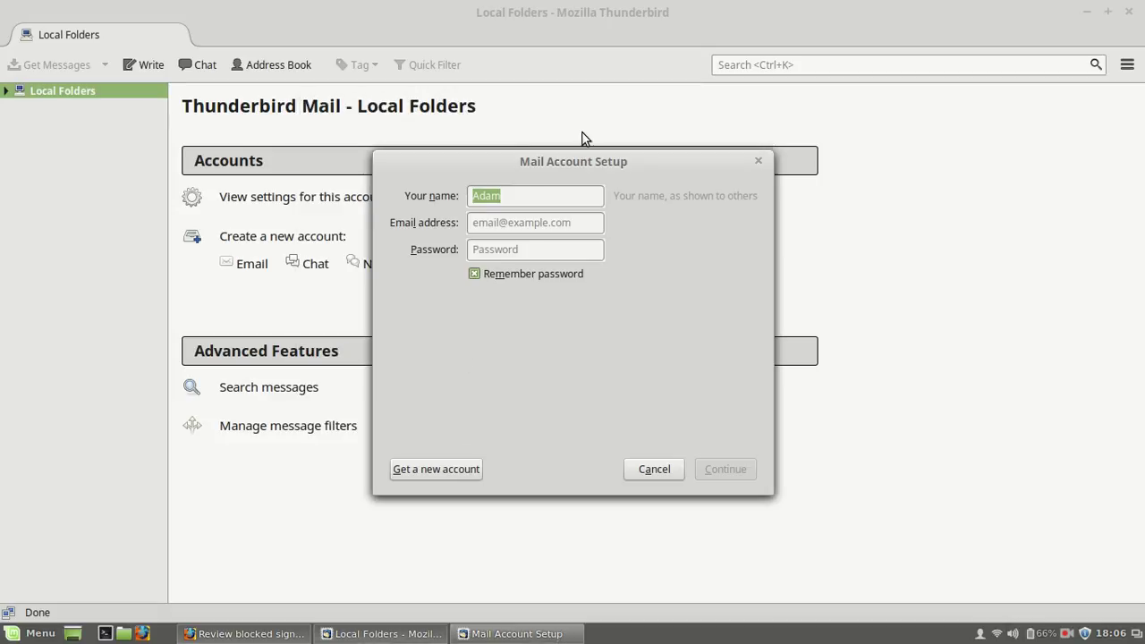
Step: Fill in the display name, the Gmail address and the account password
drag(512, 199, 468, 195)
click(501, 224)
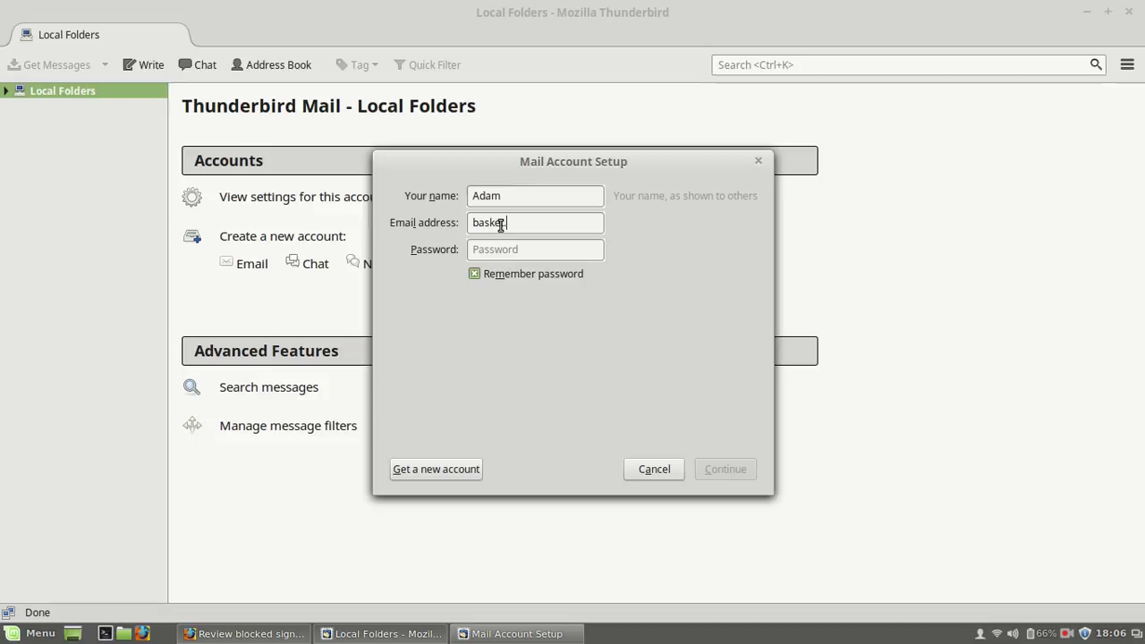
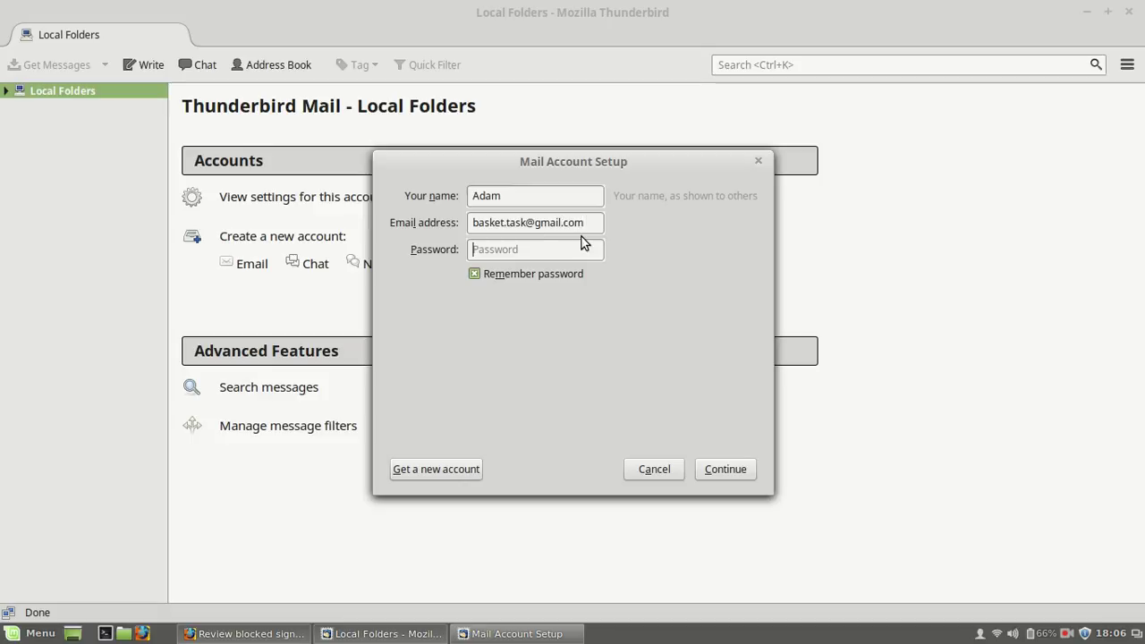
key(Tab)
text(•••••••••••••)
Step: Let Thunderbird detect Gmail's servers, then choose POP3 with pop.gmail.com over SSL
click(721, 467)
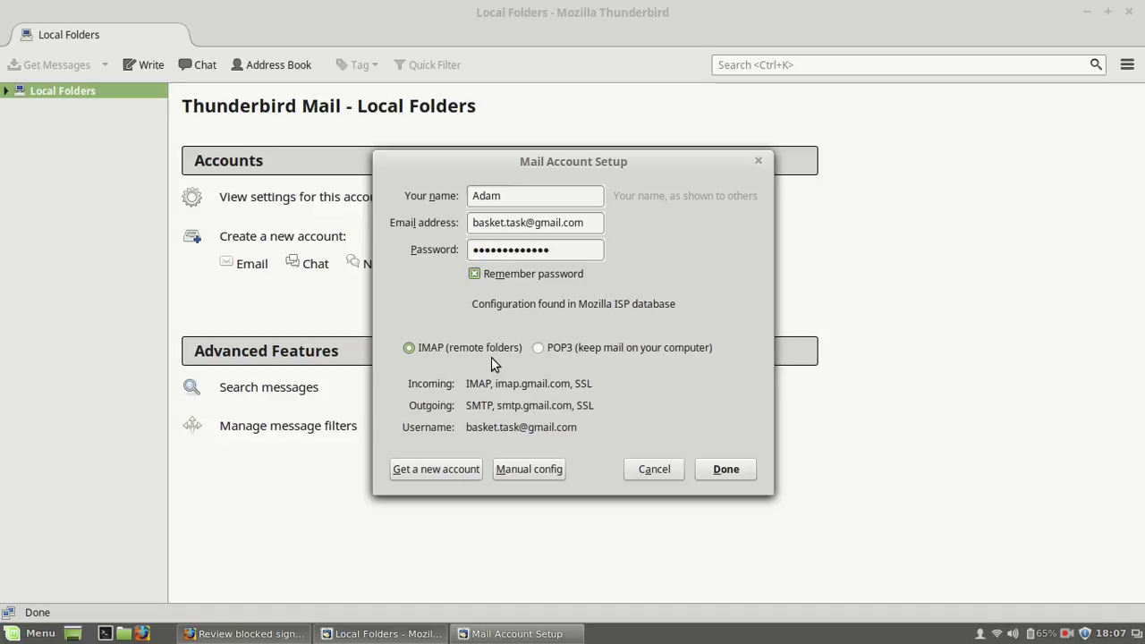
click(554, 355)
Step: Submit the POP3 setup, which fails with 'Username or password invalid', and return to Gmail
click(735, 468)
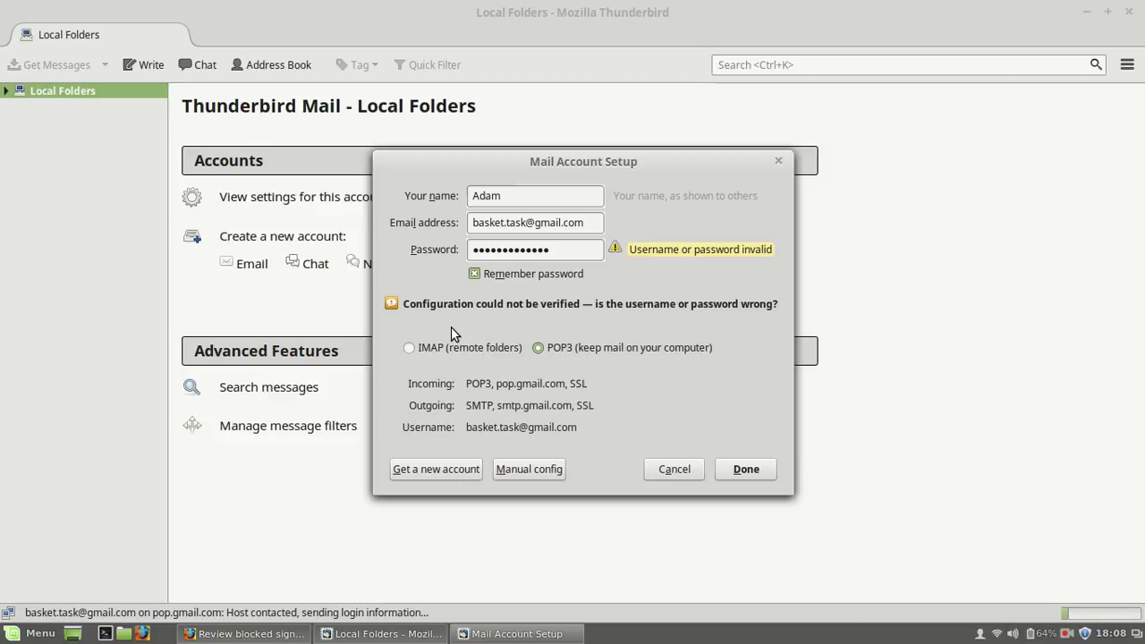
click(220, 634)
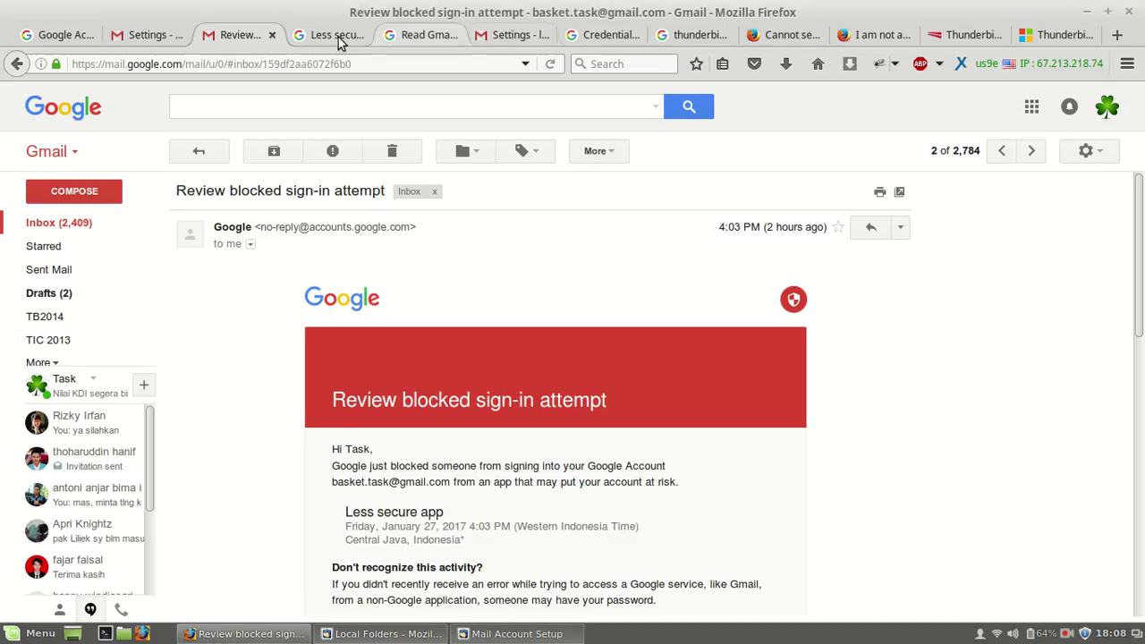
Step: Open the 'Access for less secure apps has been turned on' email from the inbox and highlight its heading
click(71, 228)
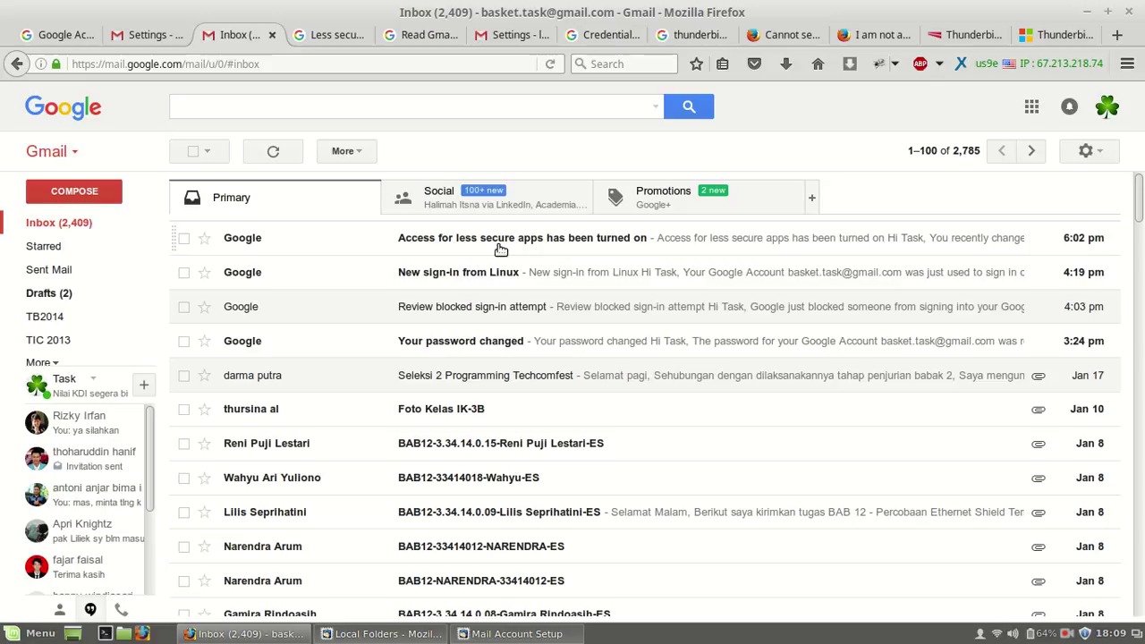
click(499, 248)
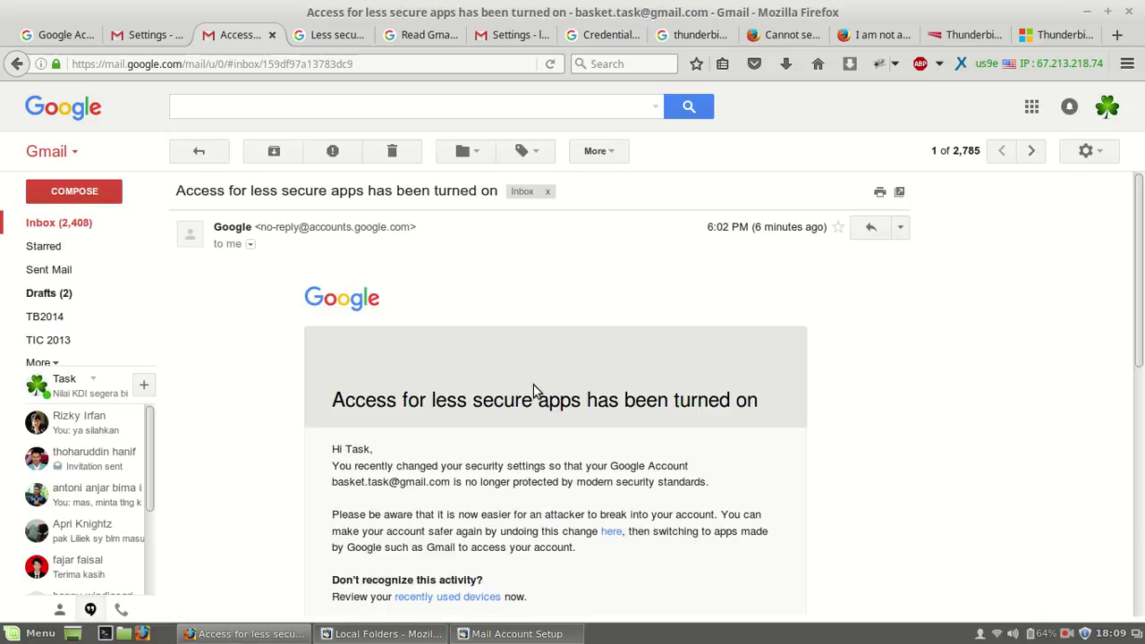
scroll(671, 319, down, 3)
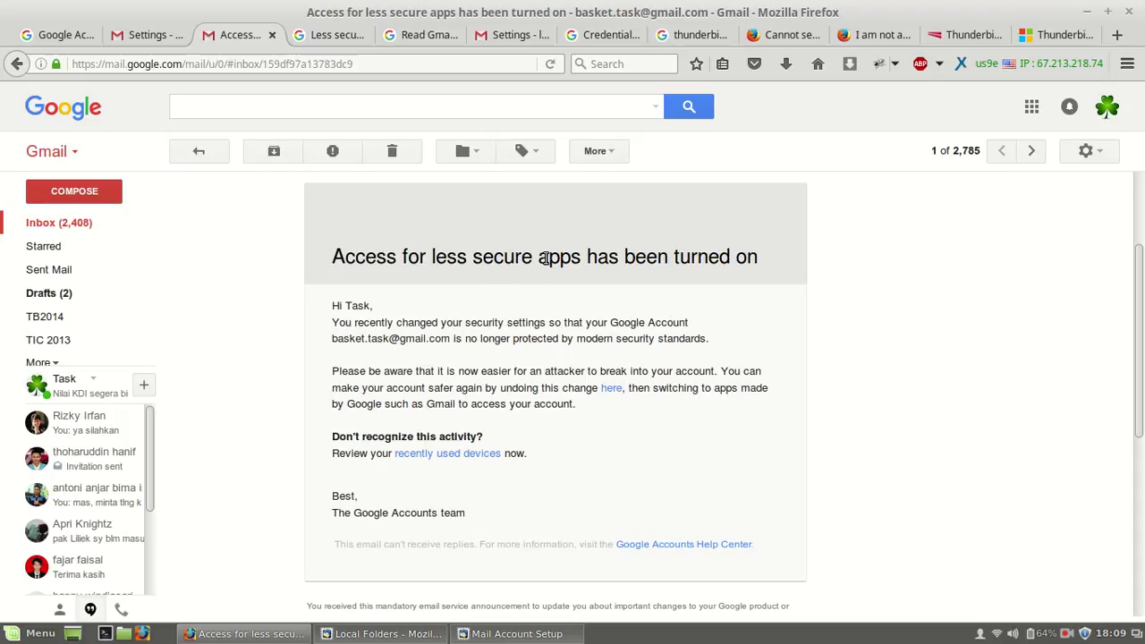
drag(548, 257, 715, 270)
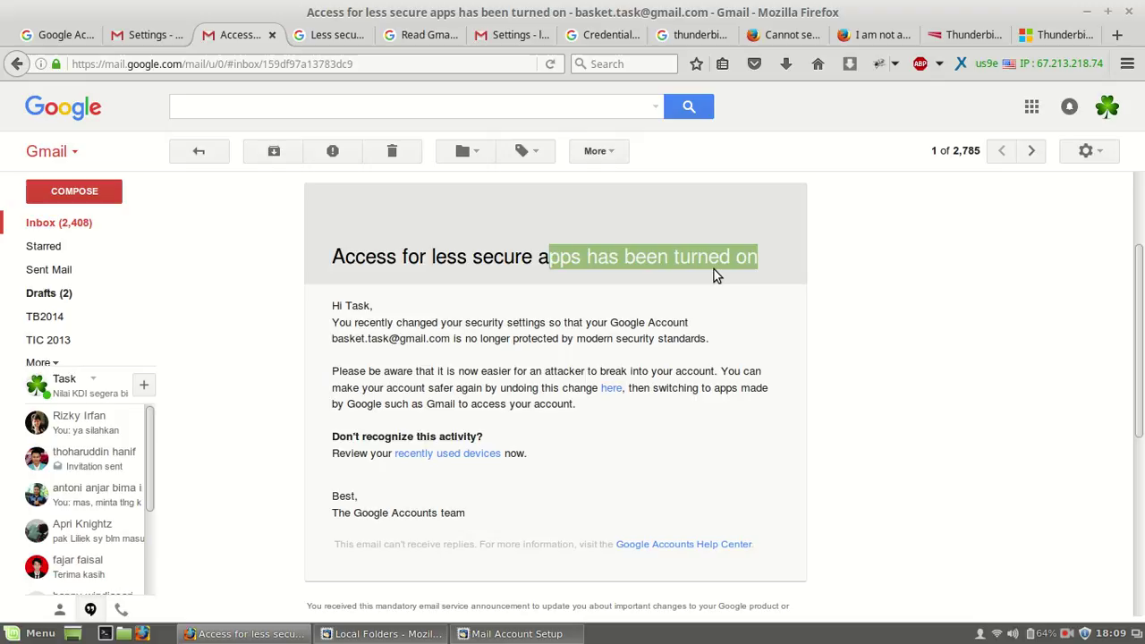
click(722, 284)
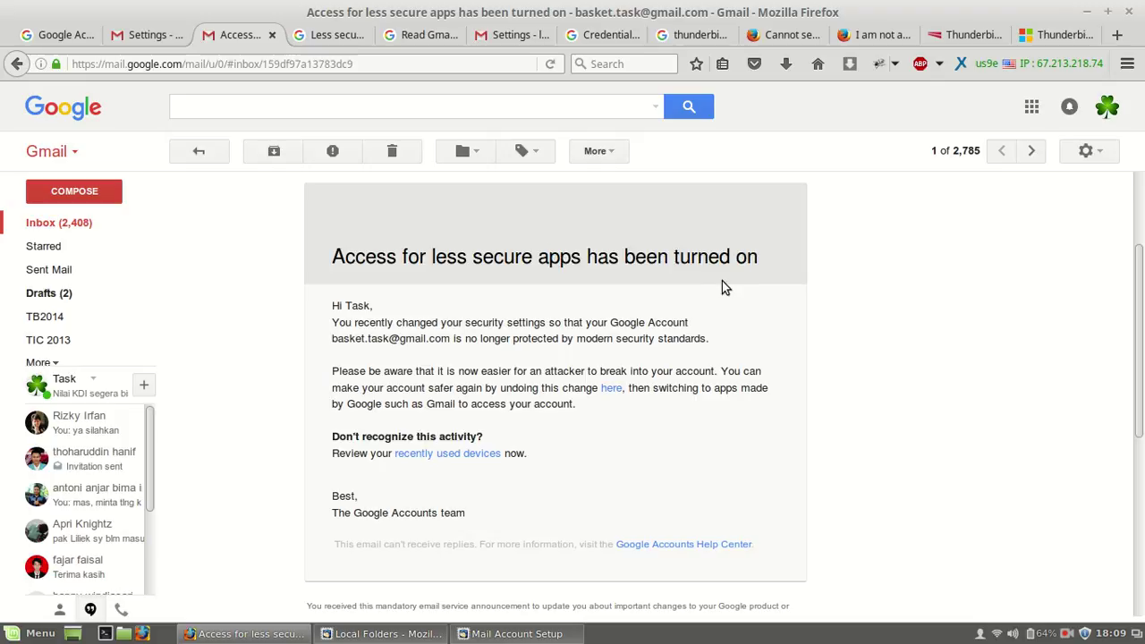
drag(328, 258, 723, 279)
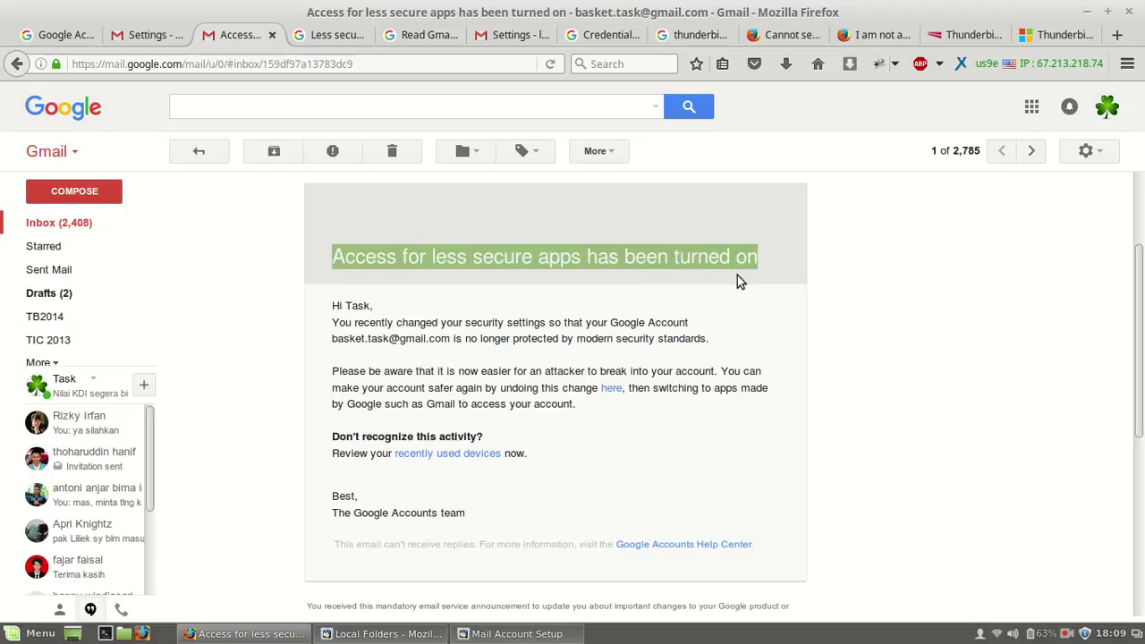
click(448, 278)
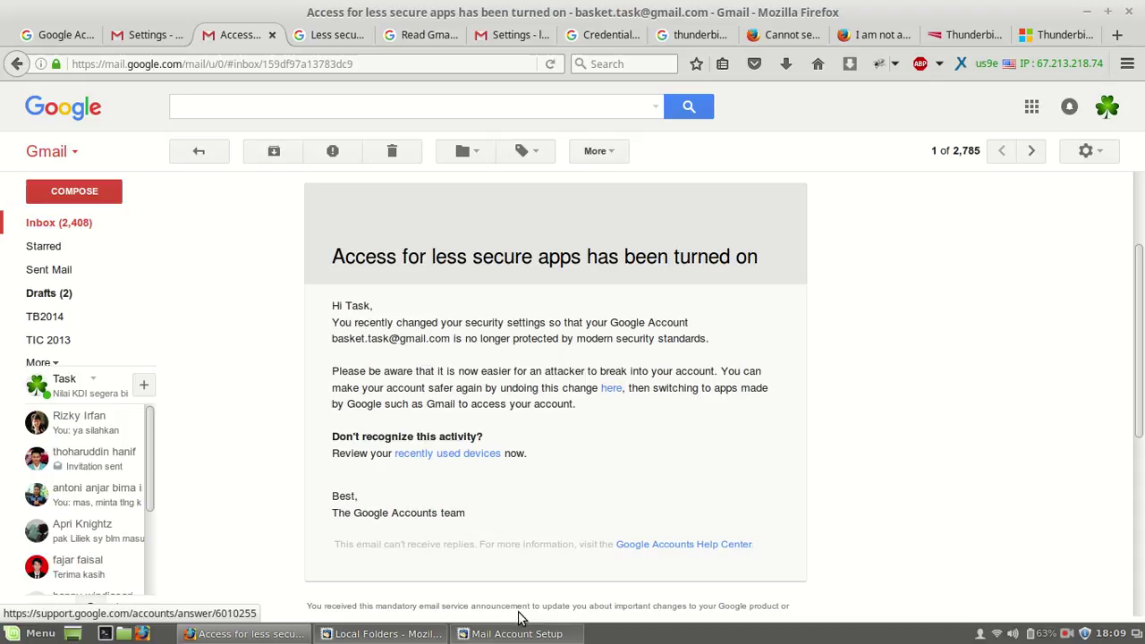
Step: Minimise Thunderbird's main window and bring the failed Mail Account Setup back over Gmail
click(424, 635)
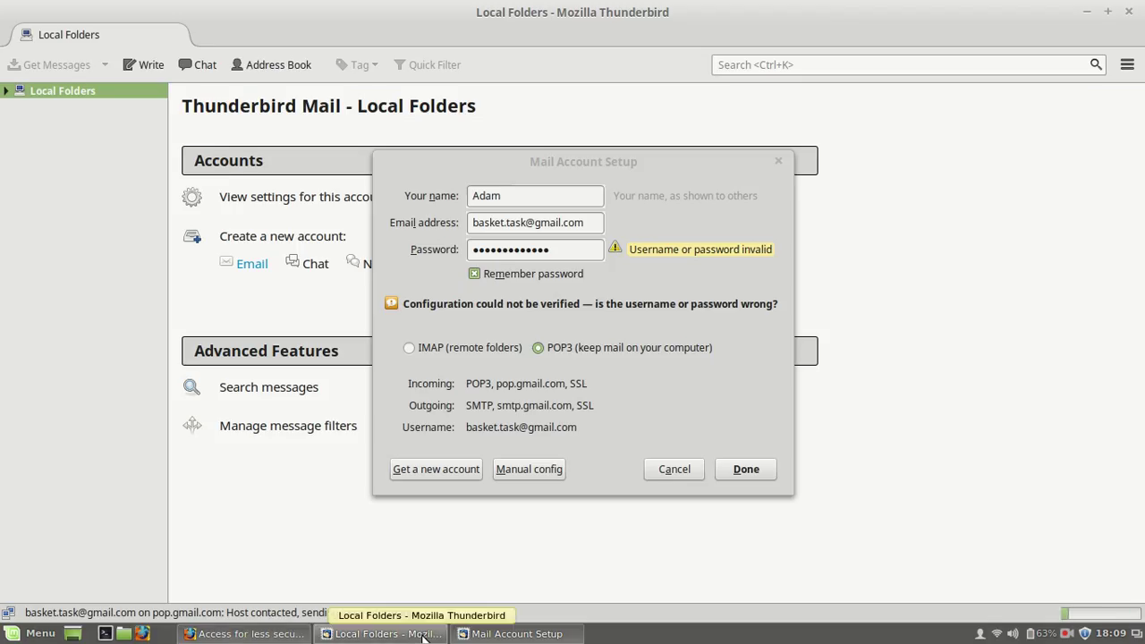
click(421, 636)
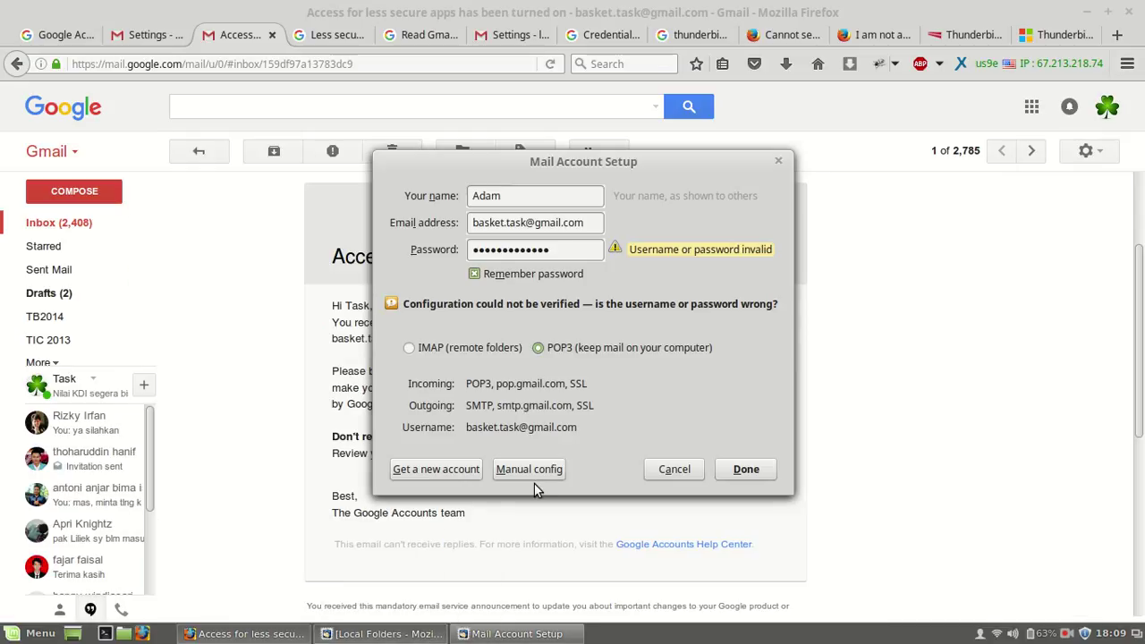
click(310, 564)
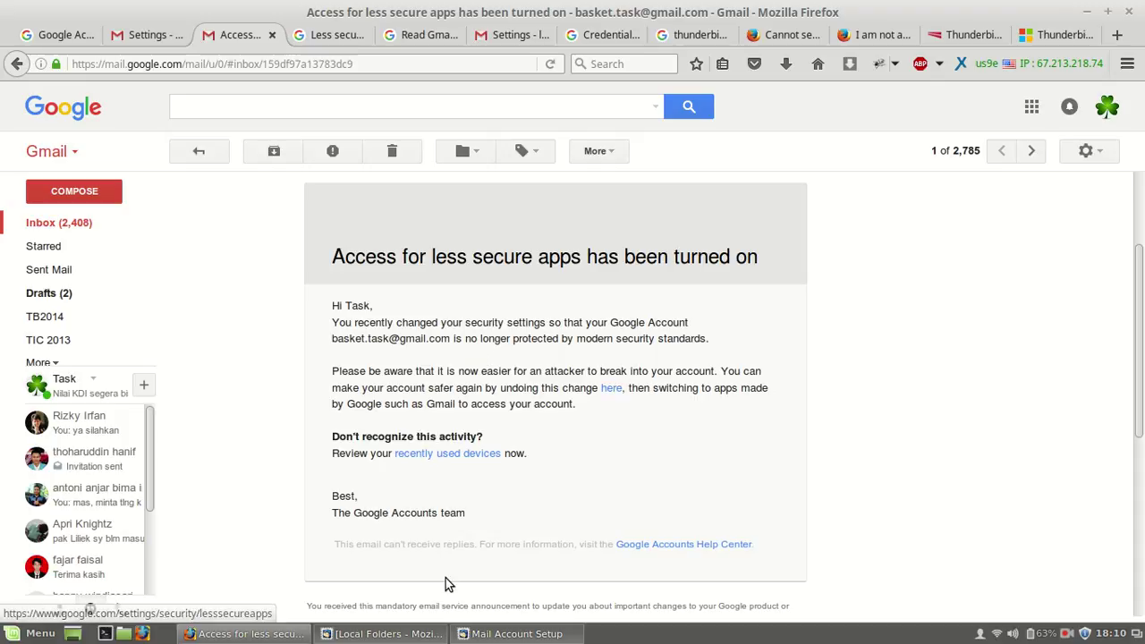
click(517, 634)
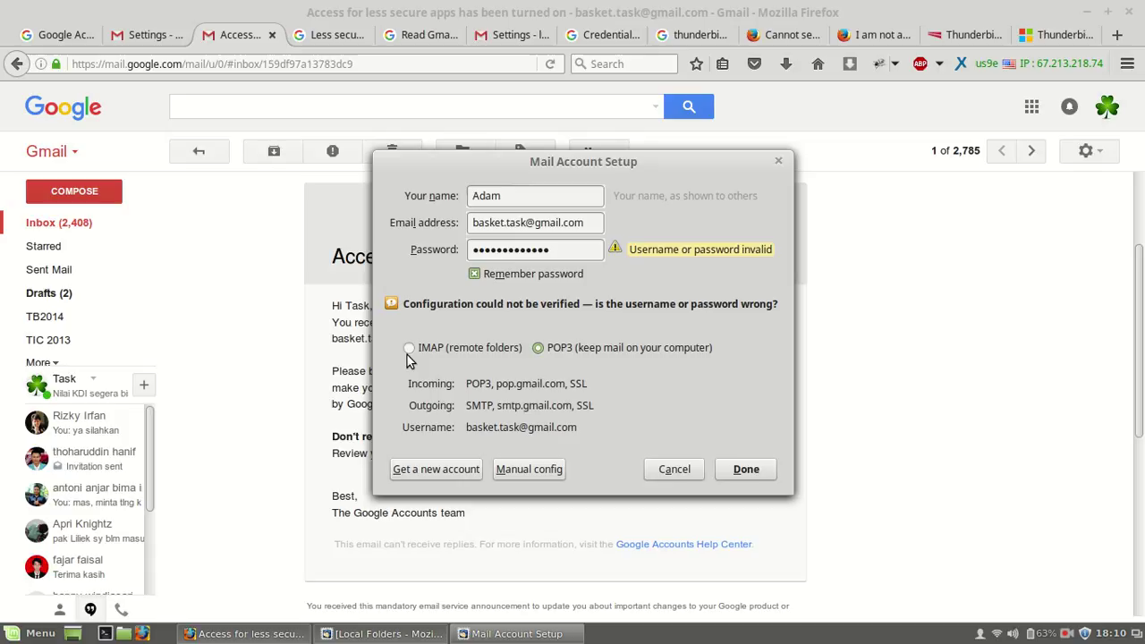
Step: Bring the notification email forward and follow its link to the Less secure apps page
click(303, 360)
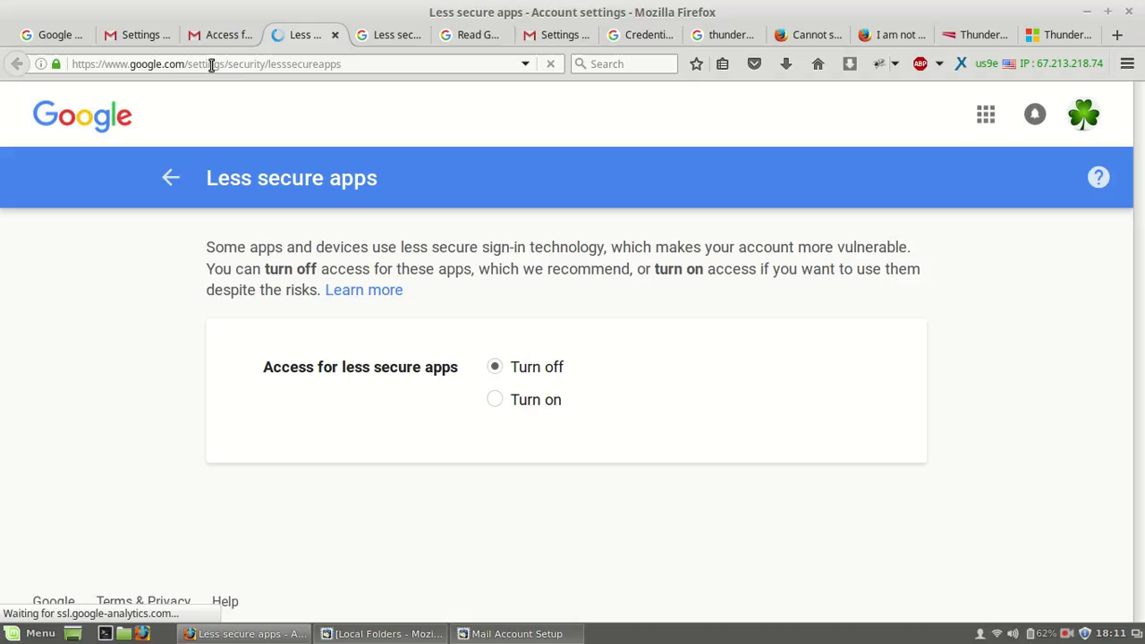
Step: Switch access for less secure apps to 'Turn on', then return to Mail Account Setup
click(349, 62)
click(496, 400)
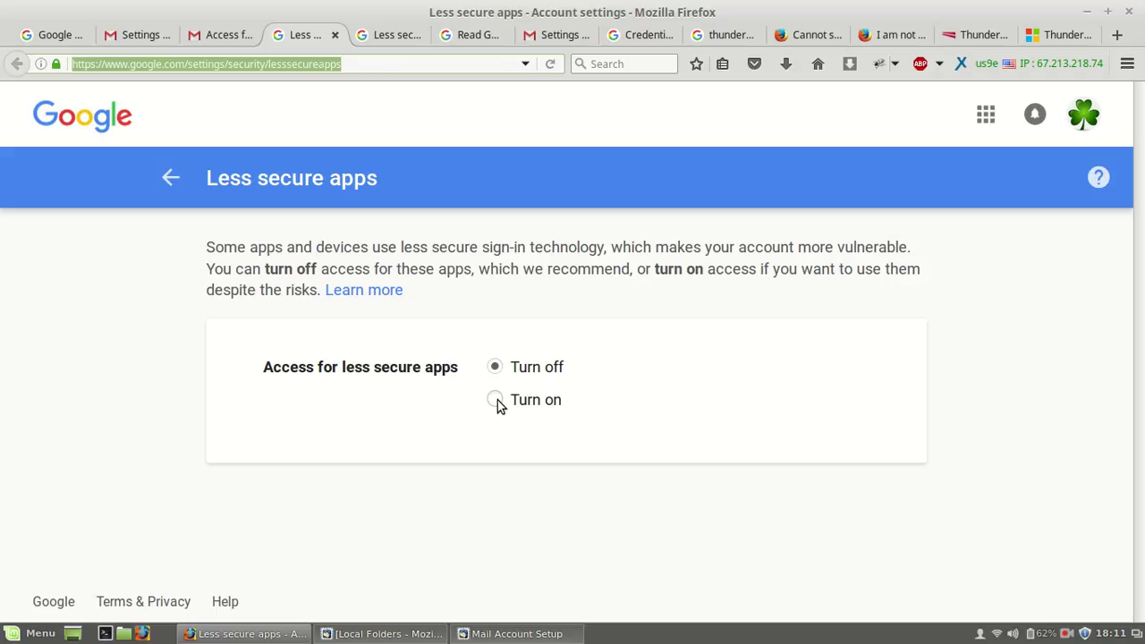
click(496, 400)
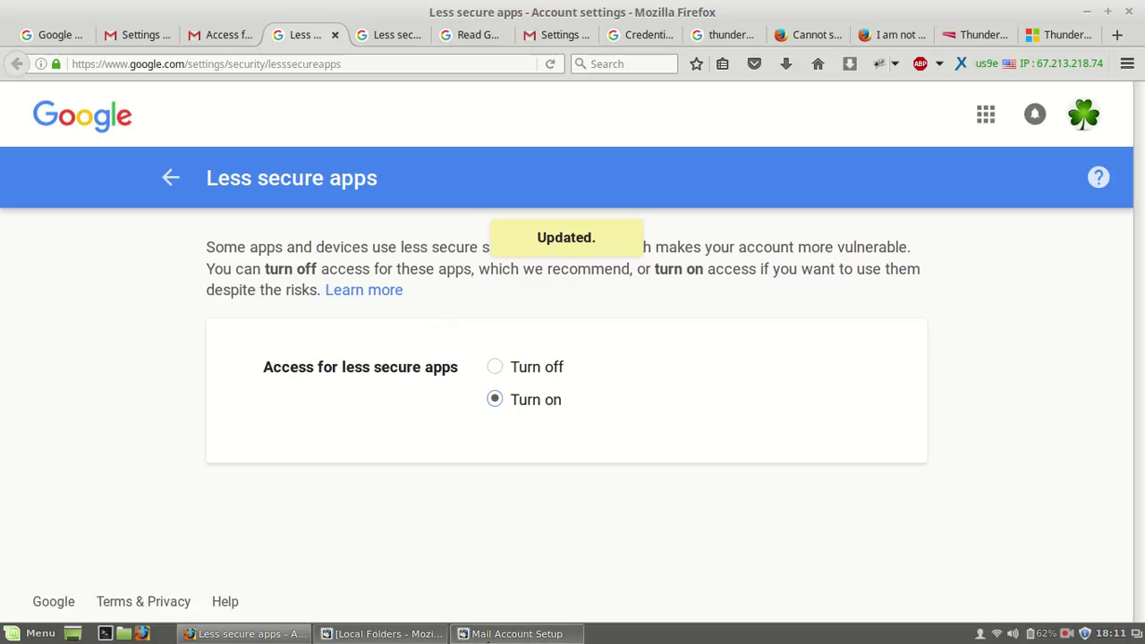
click(490, 635)
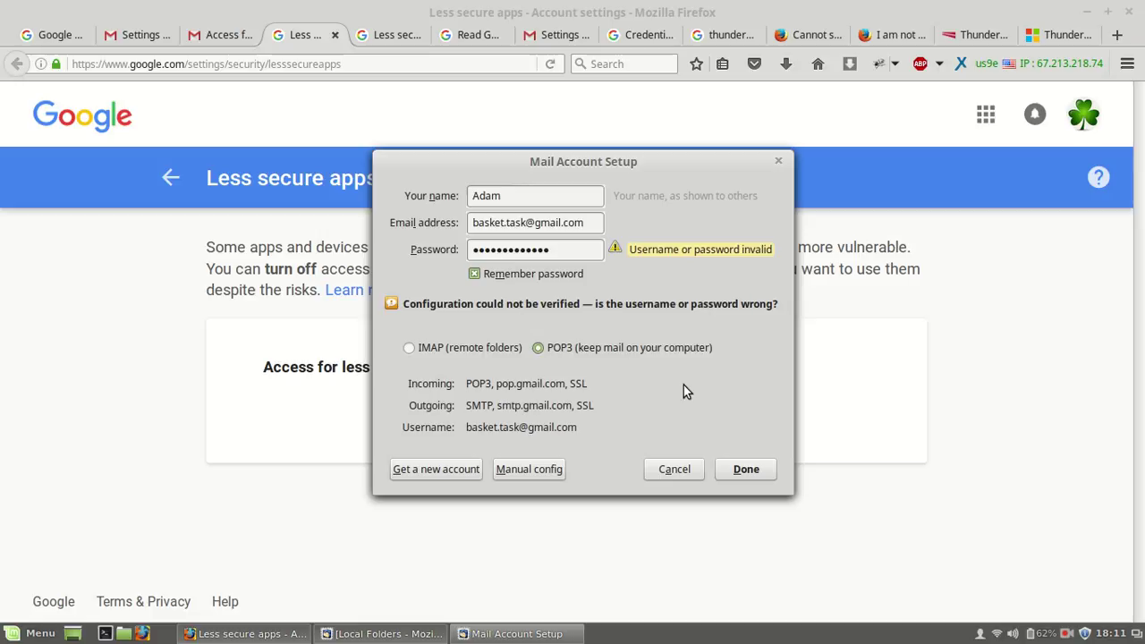
Step: Retry Done to add the Gmail POP account, view its overview, then switch back to Firefox
click(736, 473)
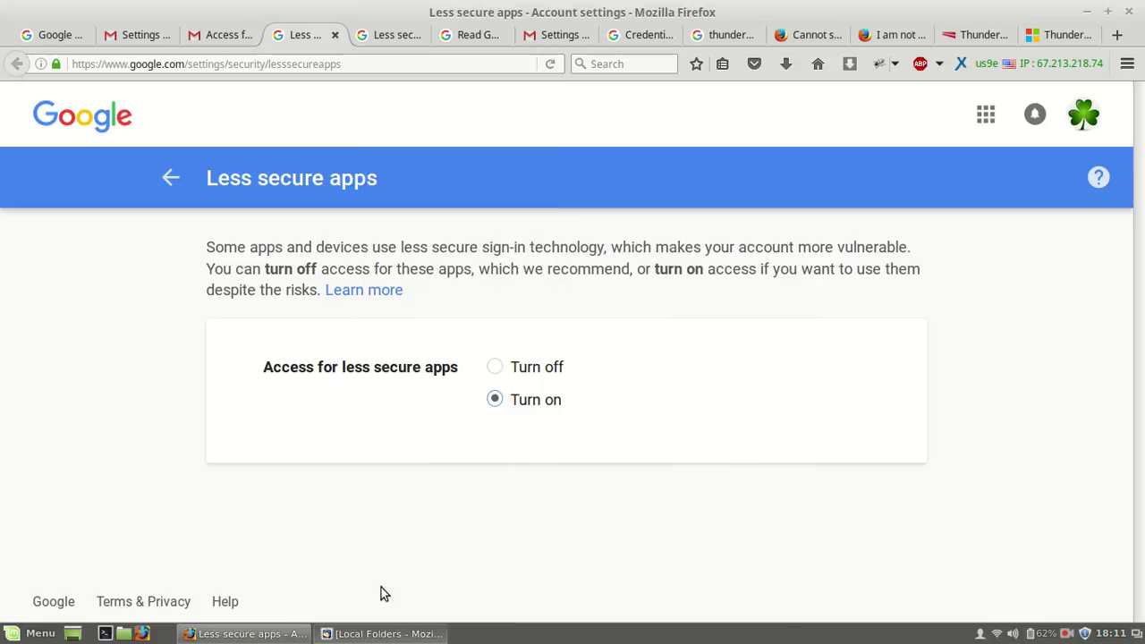
click(385, 634)
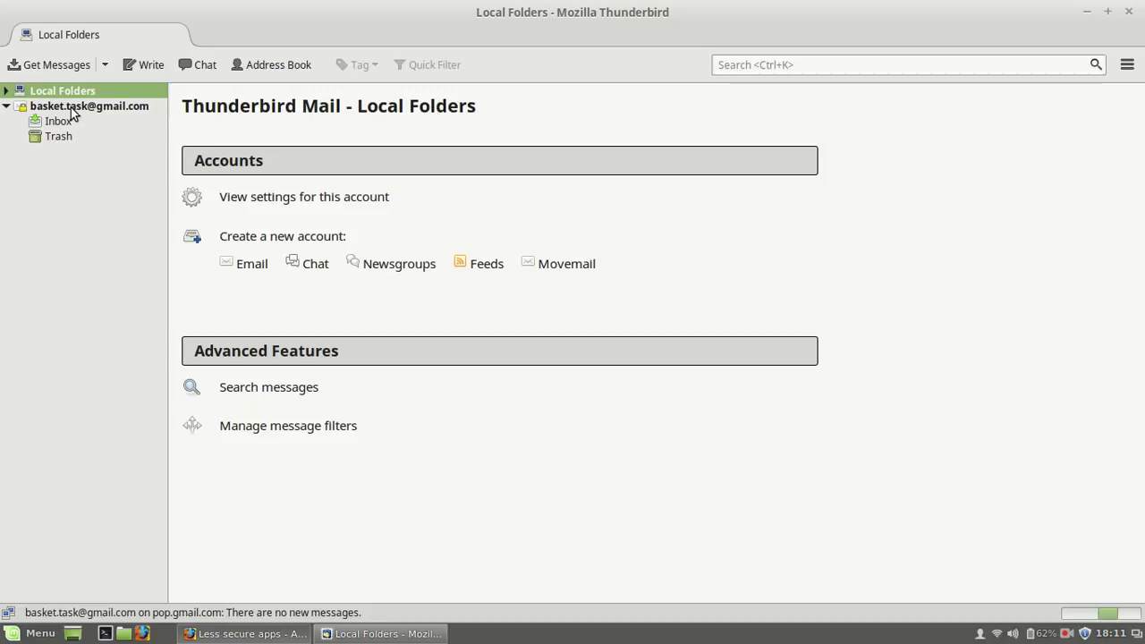
click(71, 107)
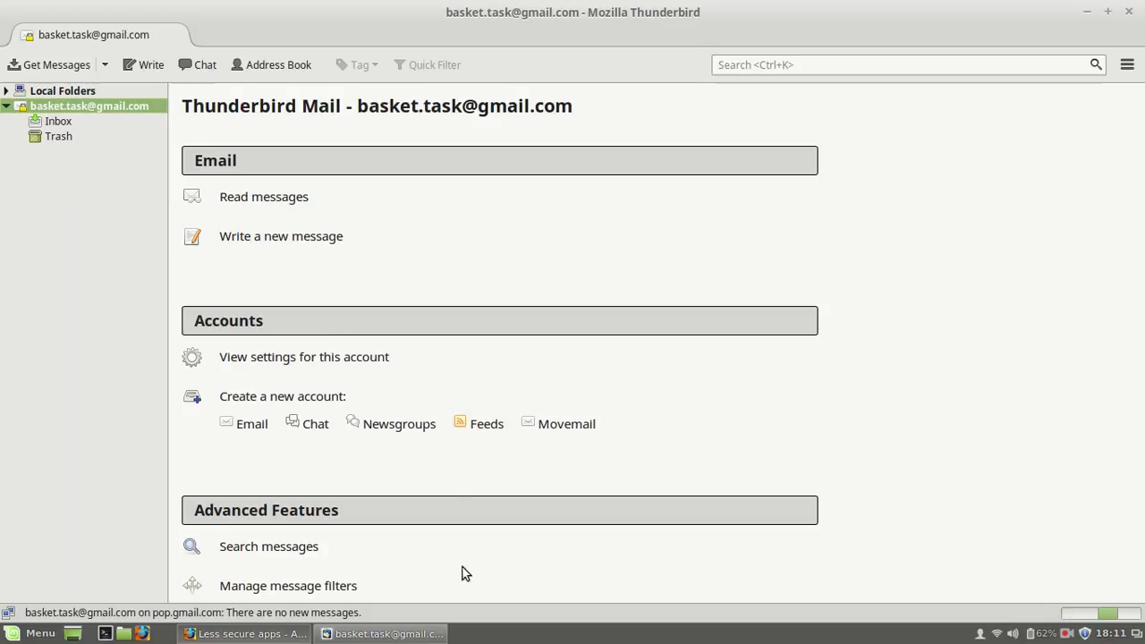
click(403, 637)
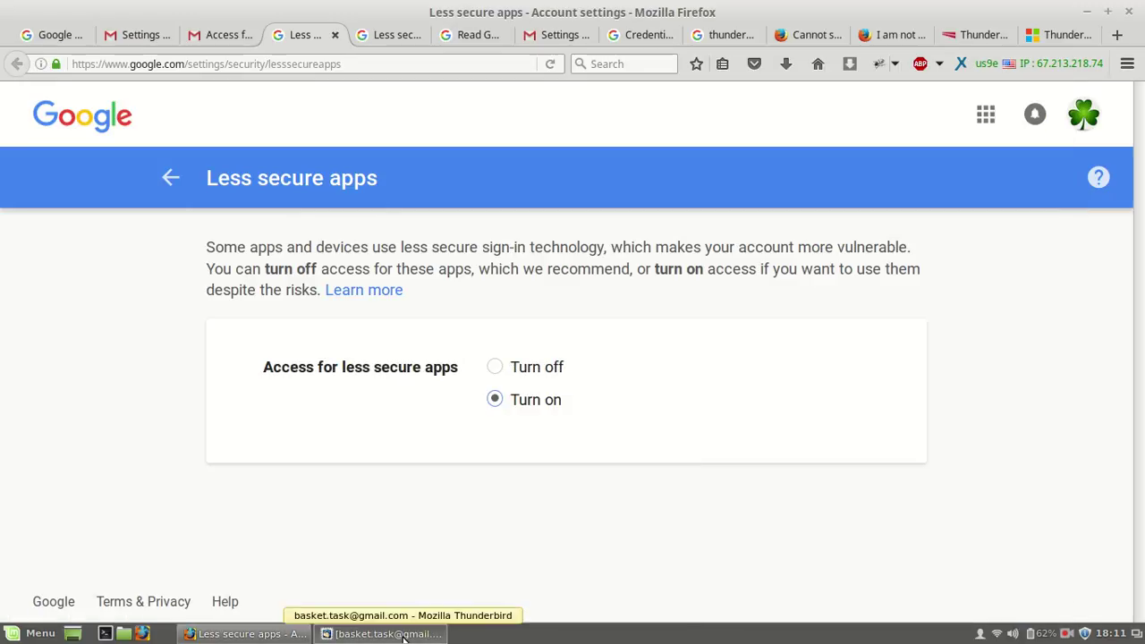
click(403, 638)
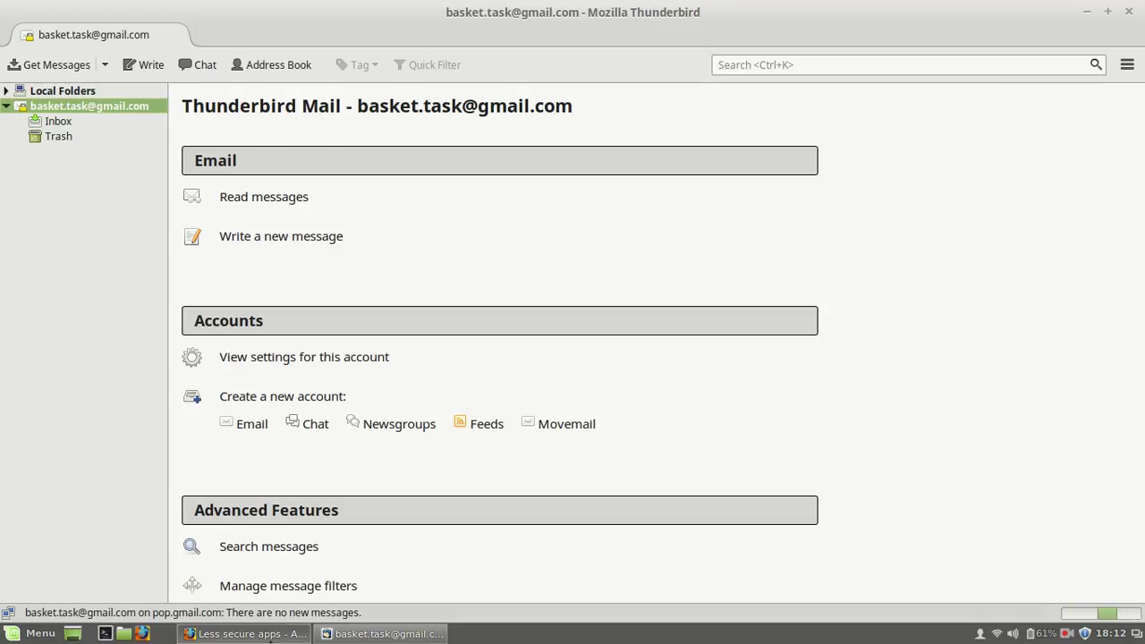
key(alt+Tab)
Step: In Gmail, read through the less secure apps security notification email from the inbox
click(223, 40)
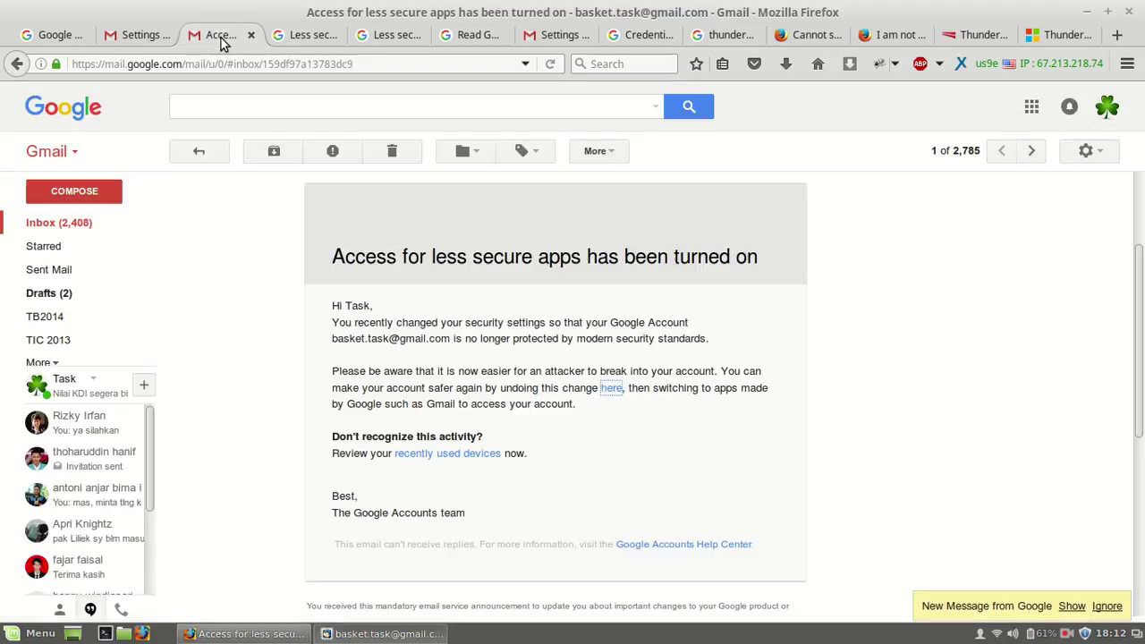
click(87, 225)
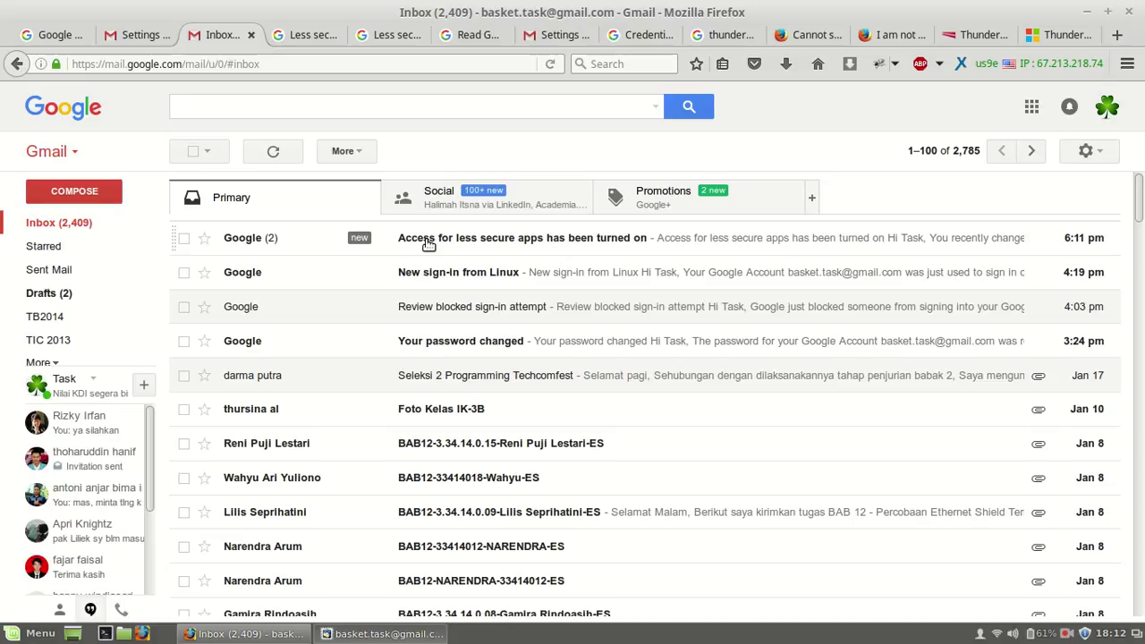
click(429, 244)
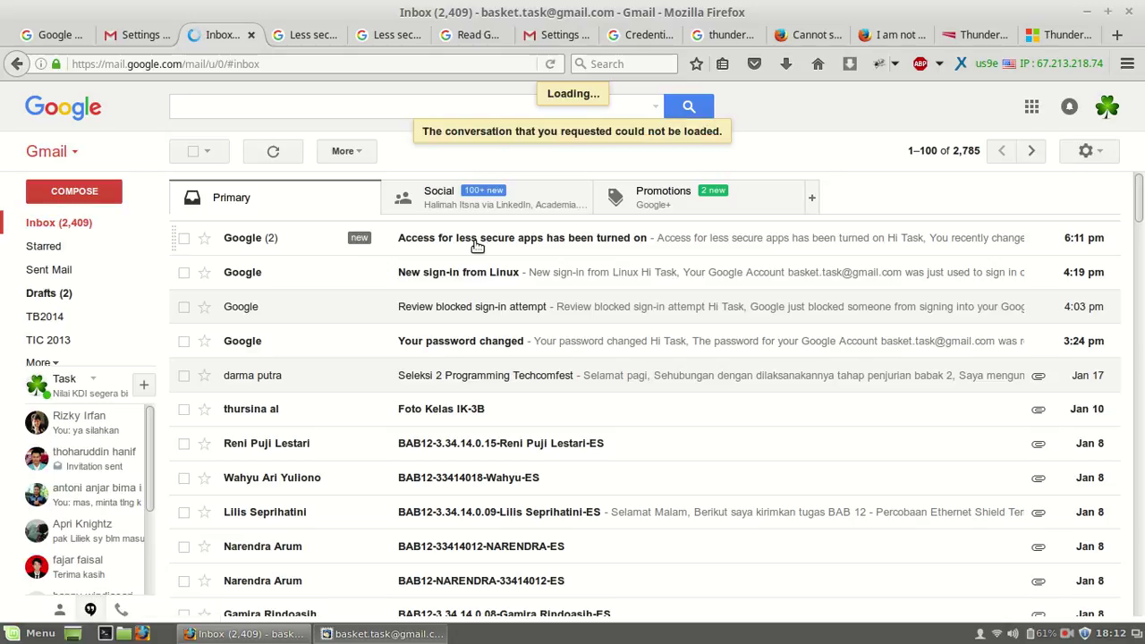
click(477, 246)
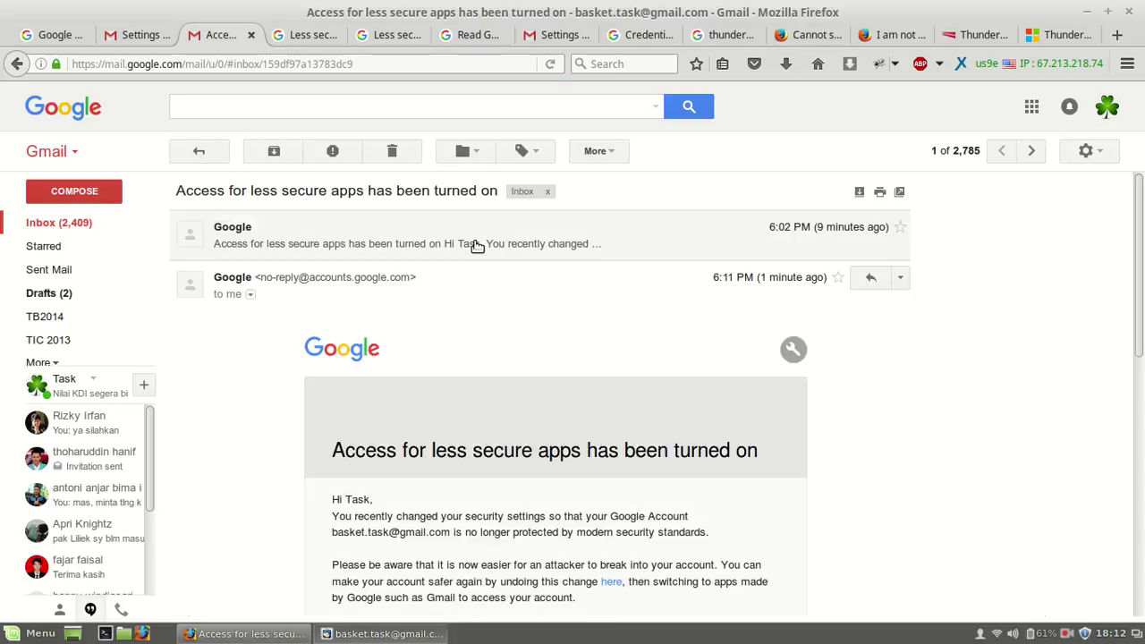
scroll(505, 408, down, 4)
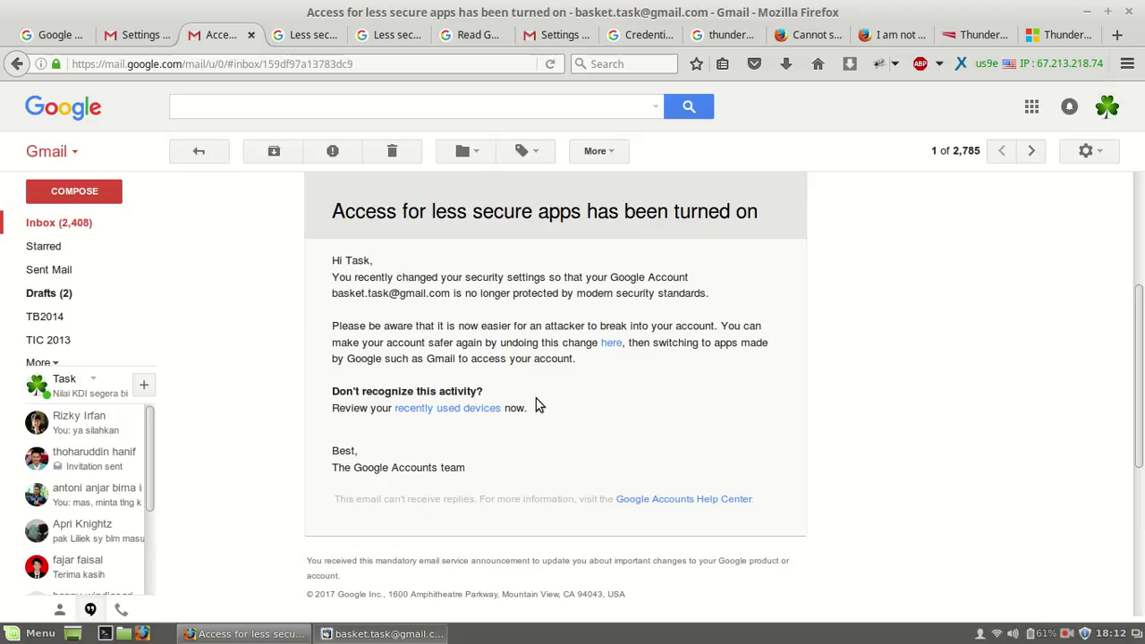
scroll(536, 398, down, 4)
scroll(536, 398, up, 6)
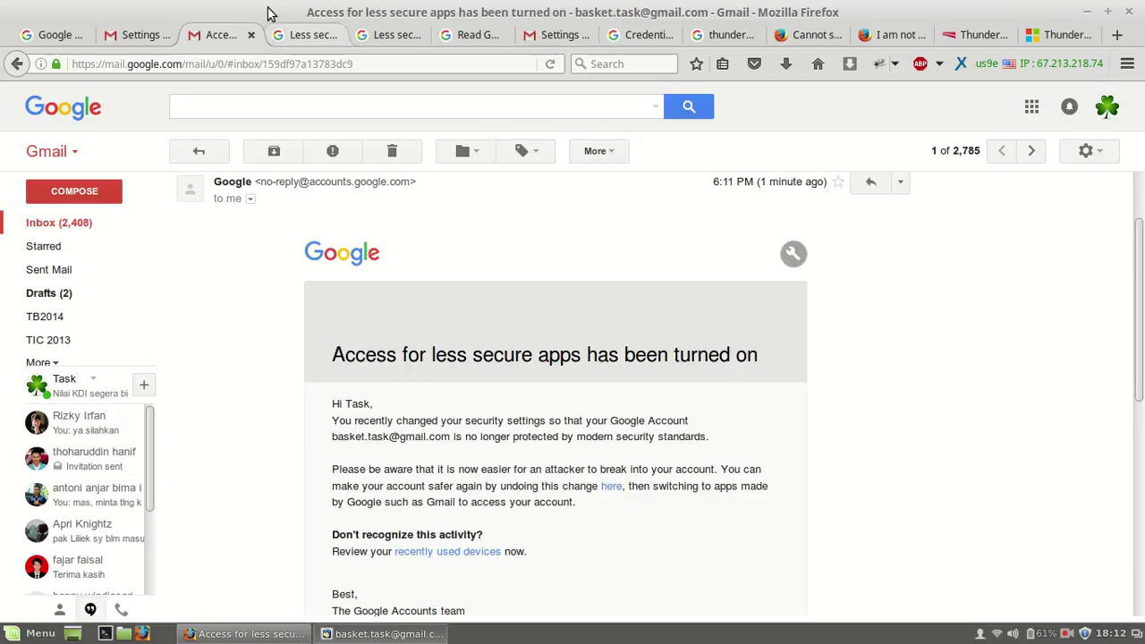
Step: Check that Forwarding and POP/IMAP shows POP enabled for all mail, then return to Thunderbird
click(147, 39)
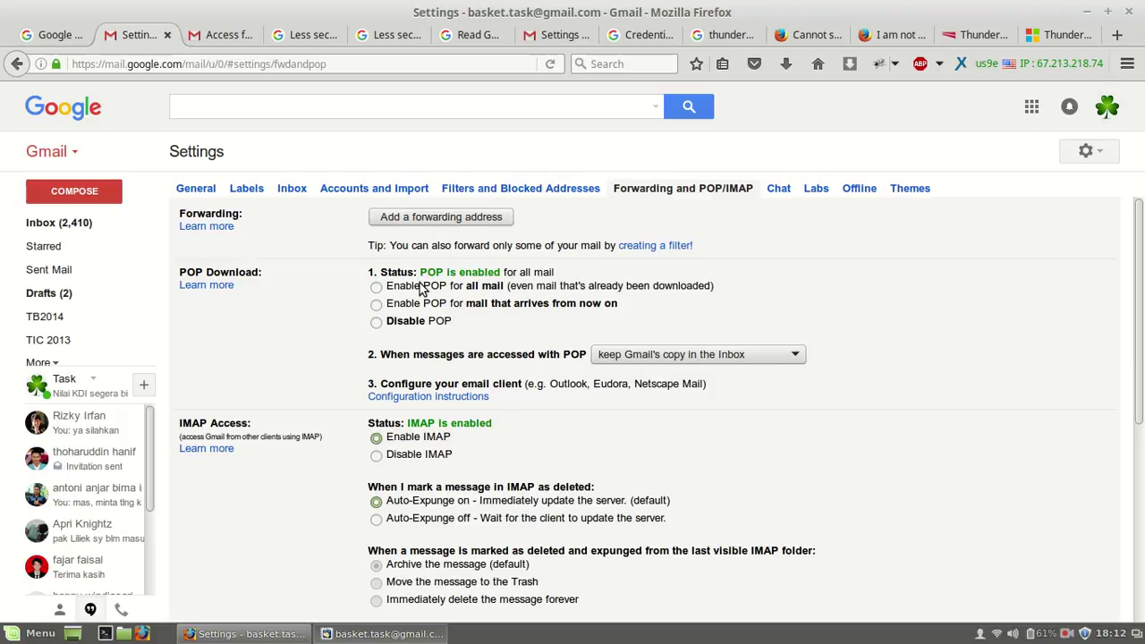
click(377, 324)
click(365, 633)
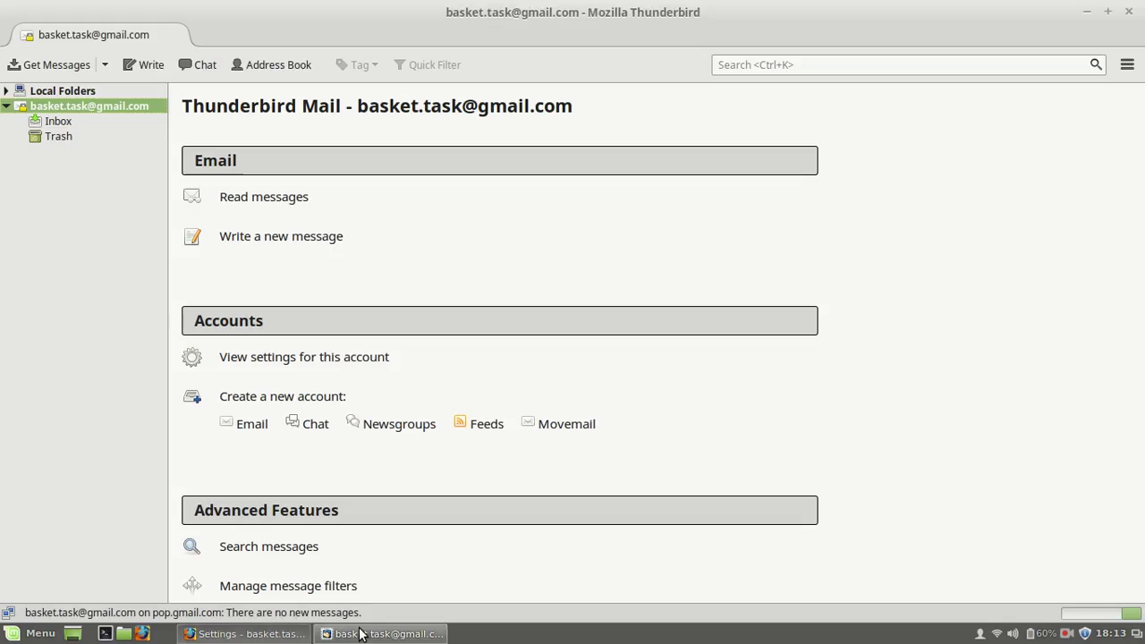
Step: Review the Gmail account's settings in Thunderbird and close them without changes
right_click(74, 108)
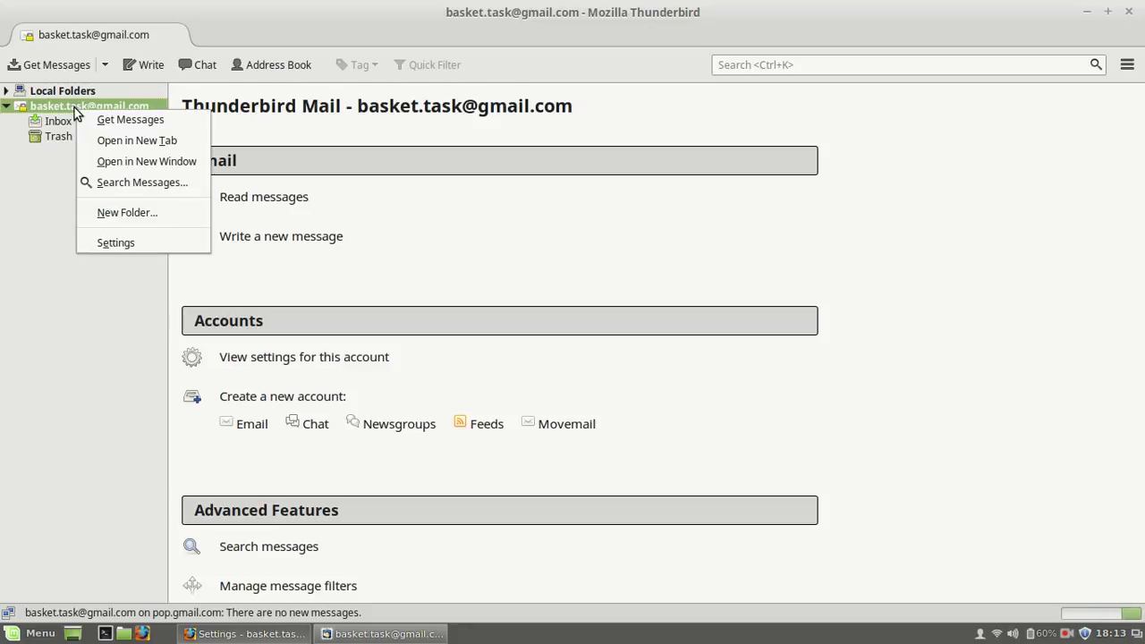
click(139, 245)
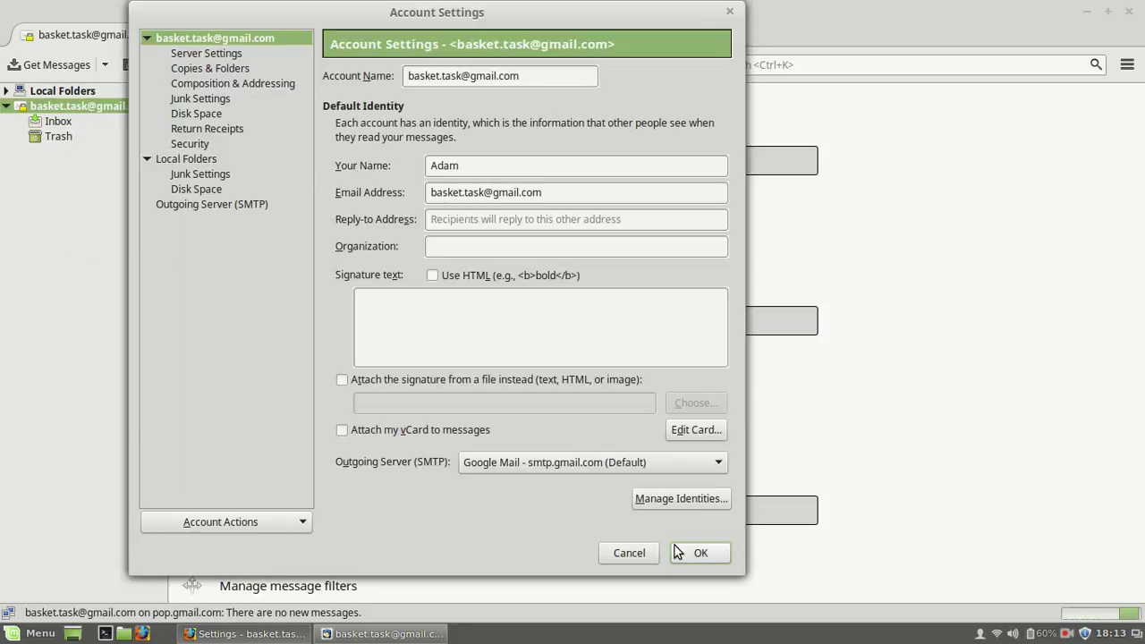
click(644, 556)
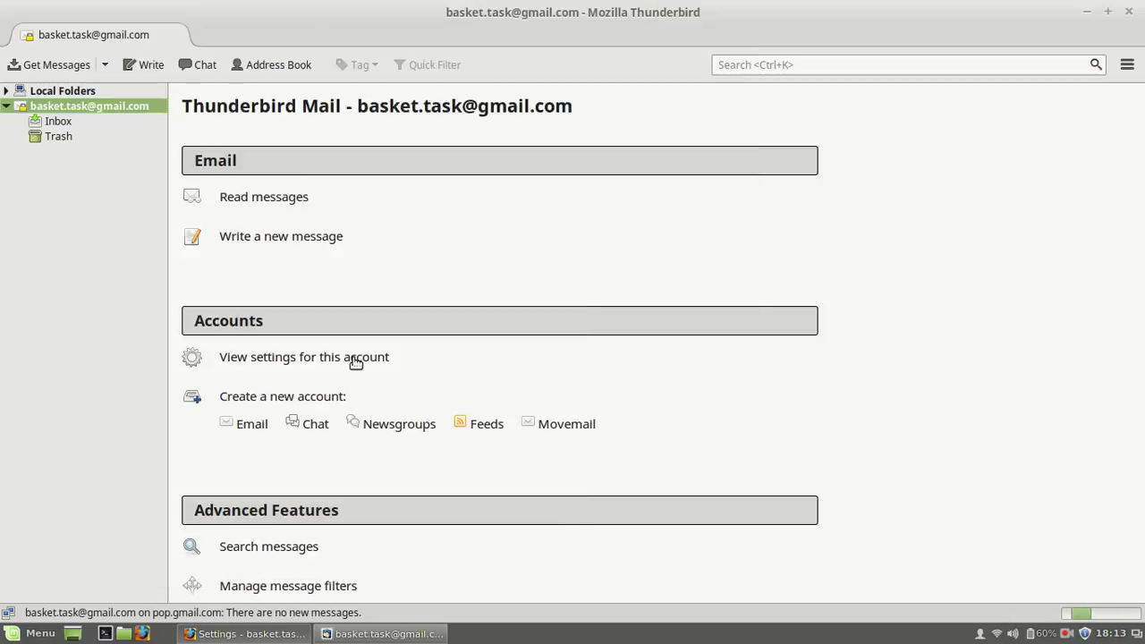
Step: Get Messages for the Gmail account and open its Inbox showing 'keranjang tugas'
right_click(72, 104)
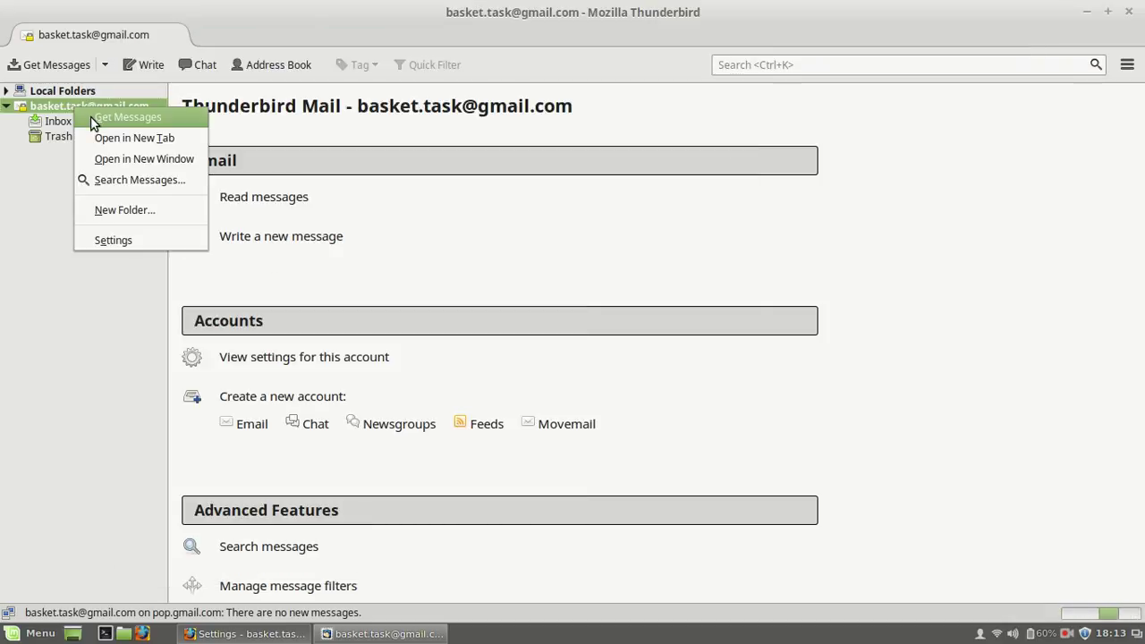
click(92, 116)
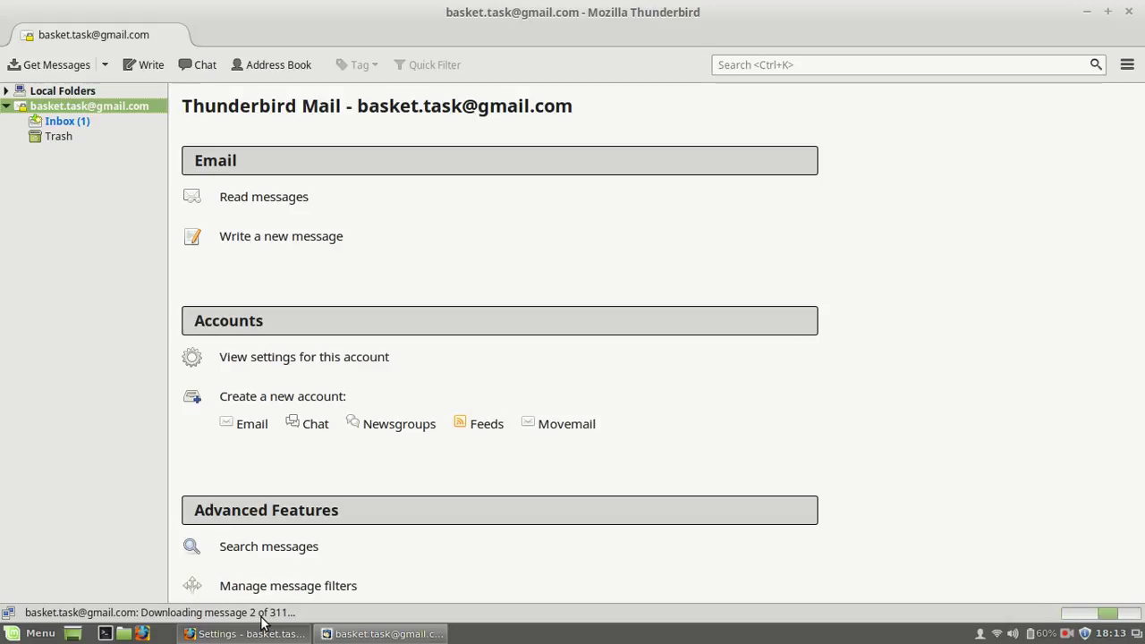
click(87, 121)
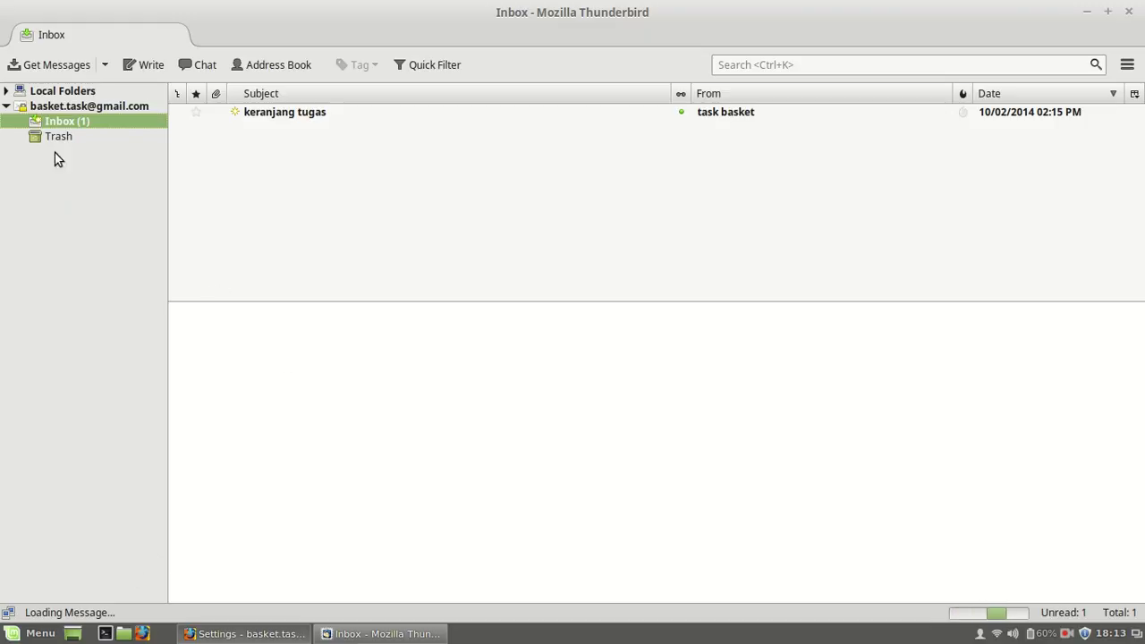
click(53, 107)
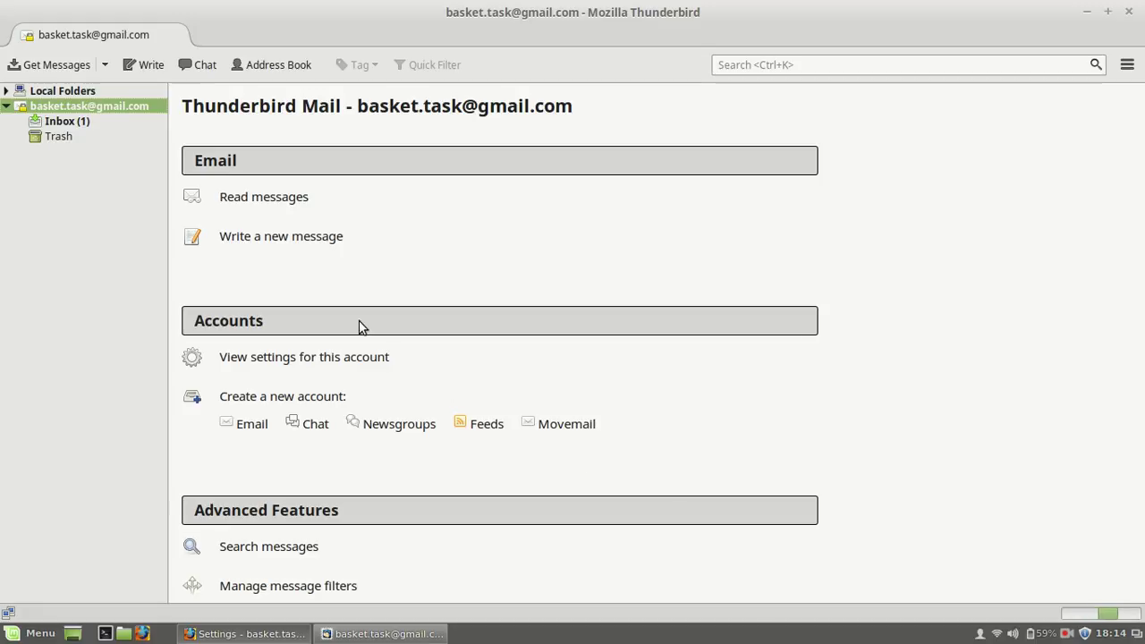
click(115, 129)
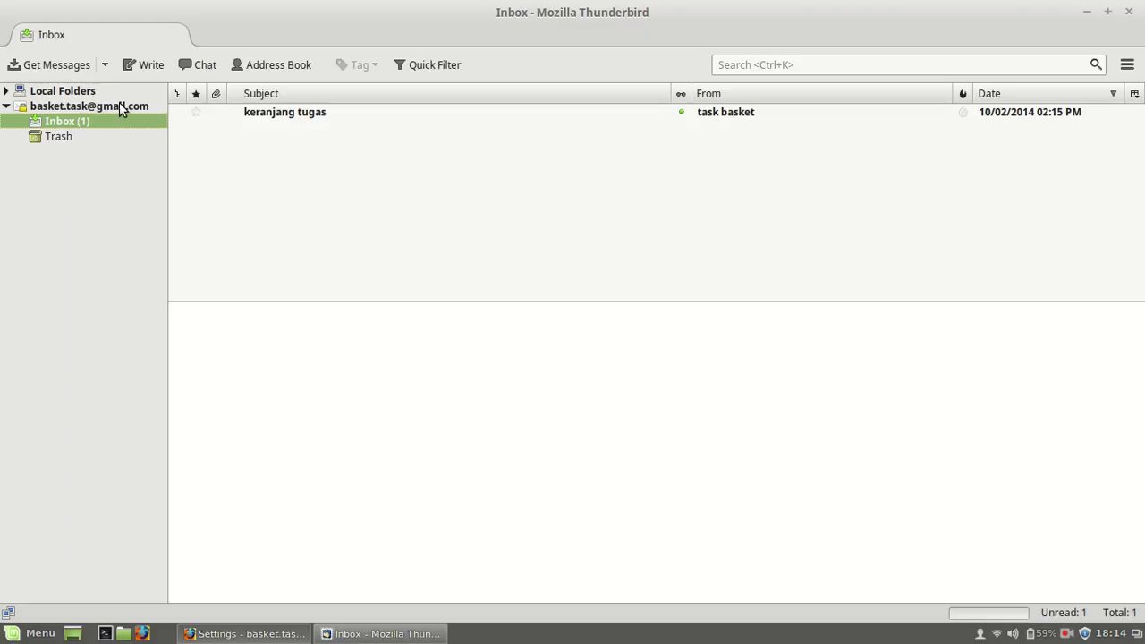
click(119, 104)
click(101, 122)
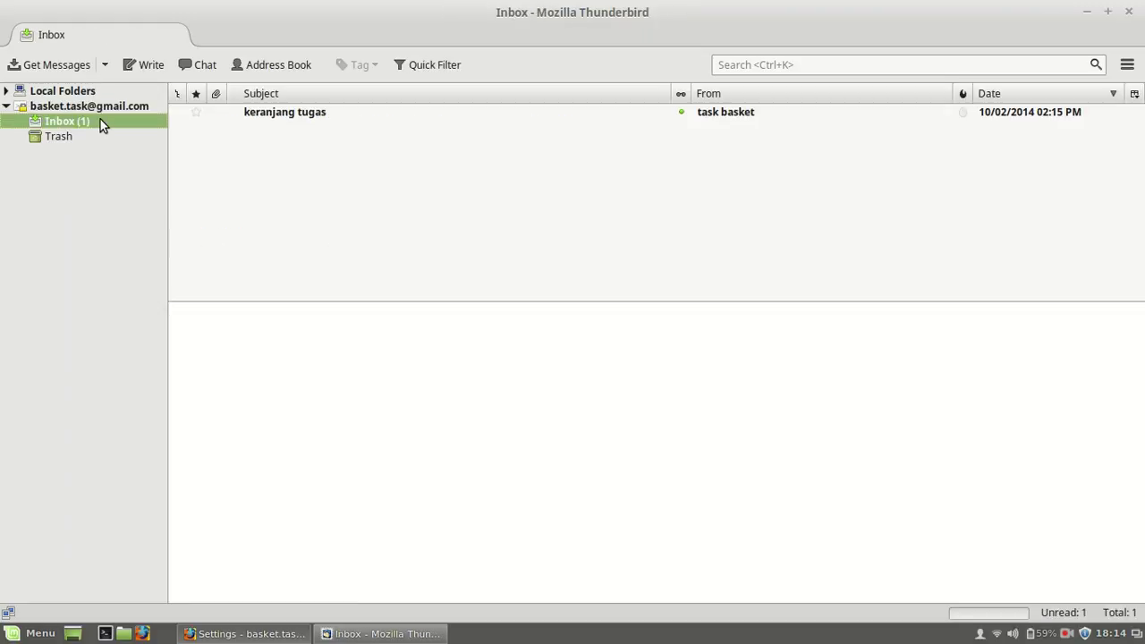